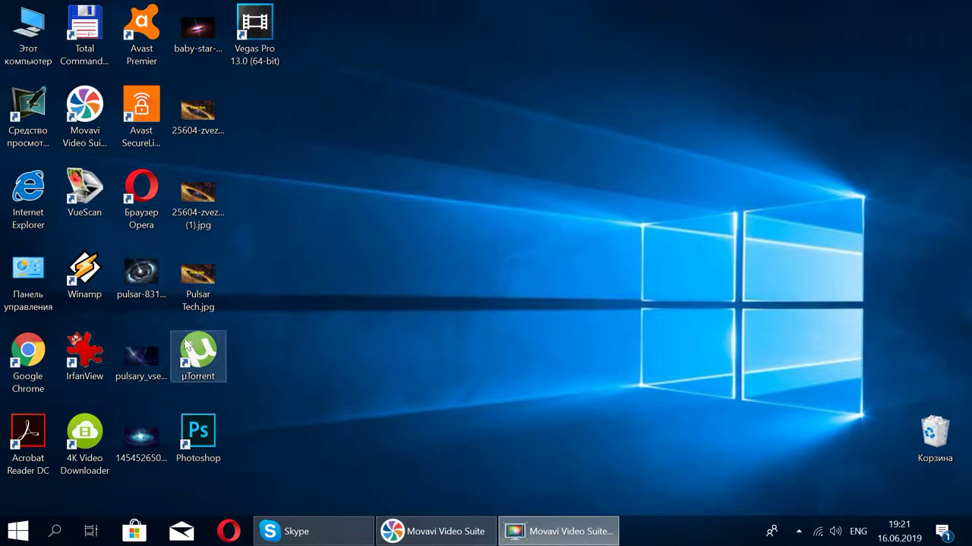
# Drag the IrfanView shortcut out of the icon grid to the middle of the desktop.
pyautogui.moveTo(85, 350); pyautogui.dragTo(486, 194)
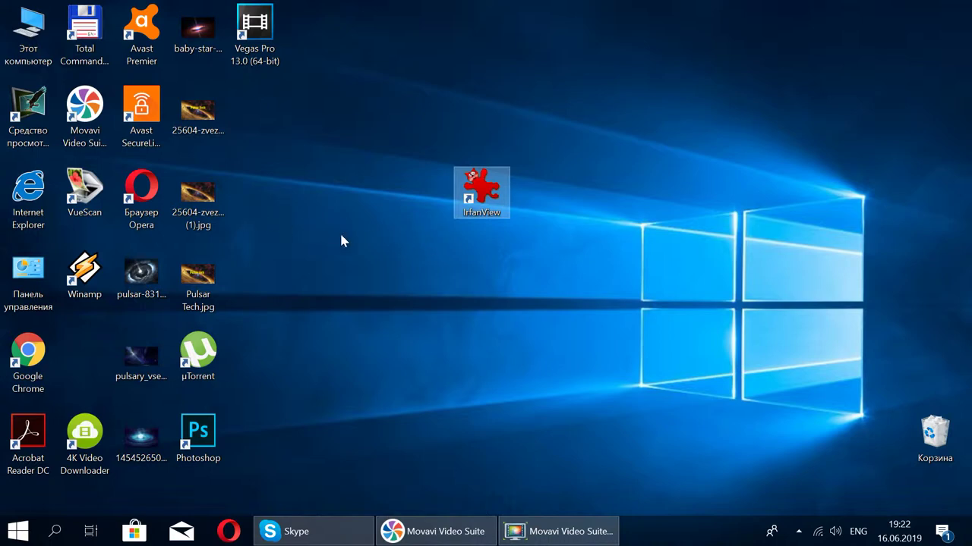
# Open the 2048 x 1152 golden-ring nebula JPG in a maximized viewer, then toggle full screen on and off.
pyautogui.doubleClick(201, 194)
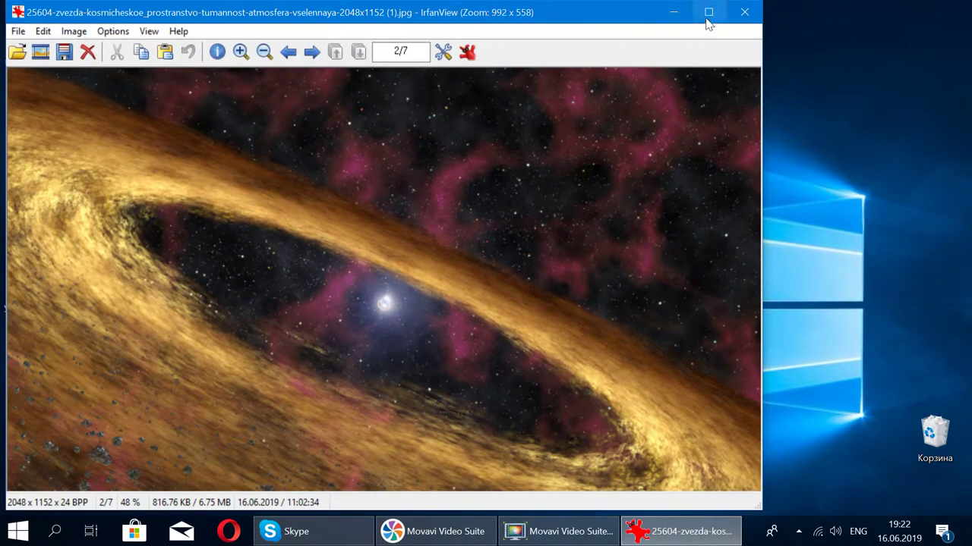
pyautogui.click(707, 13)
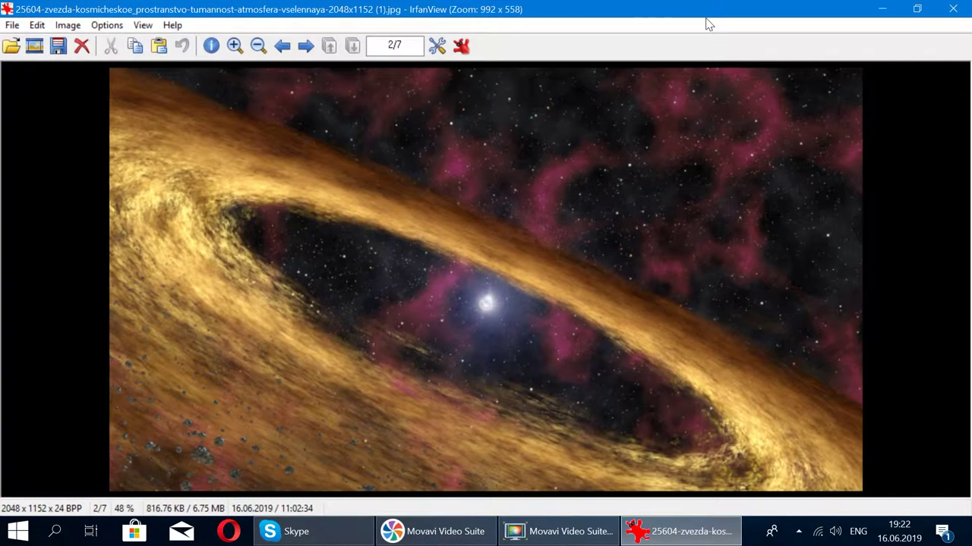
pyautogui.doubleClick(467, 182)
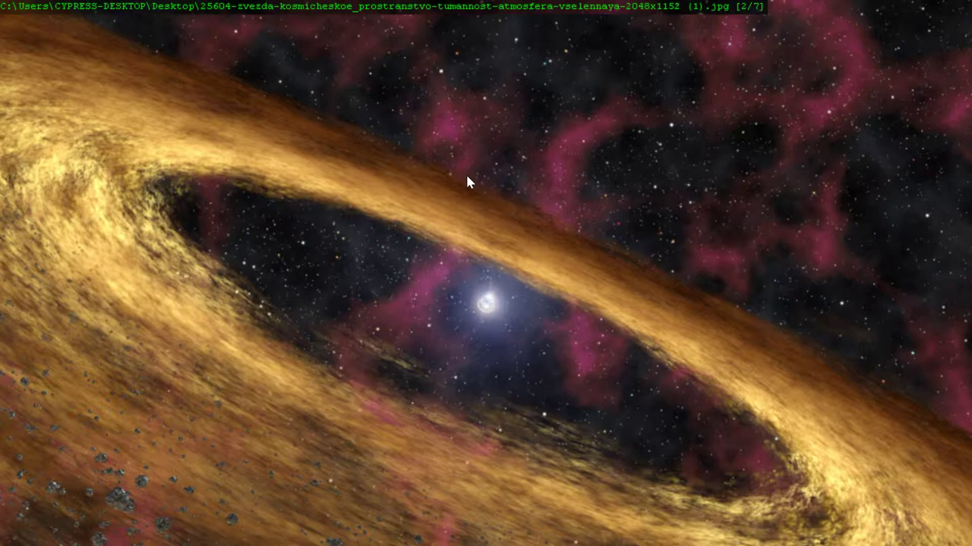
pyautogui.press('Return')
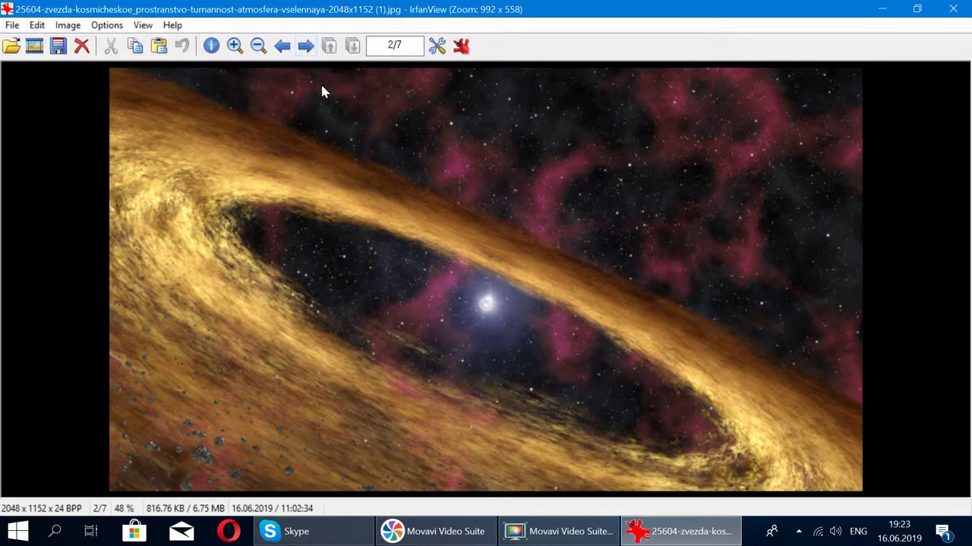
pyautogui.press('space')
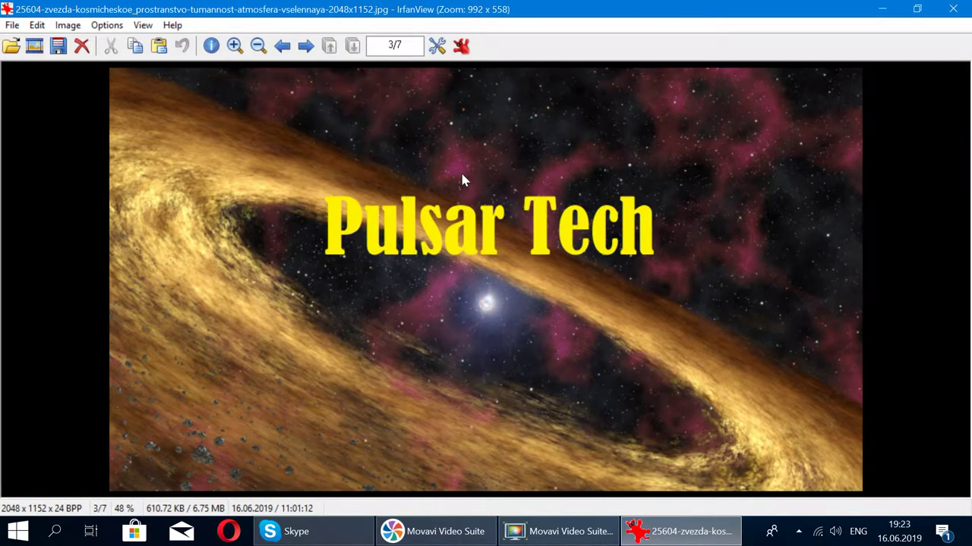
pyautogui.press('BackSpace')
pyautogui.press('space')
pyautogui.press('space')
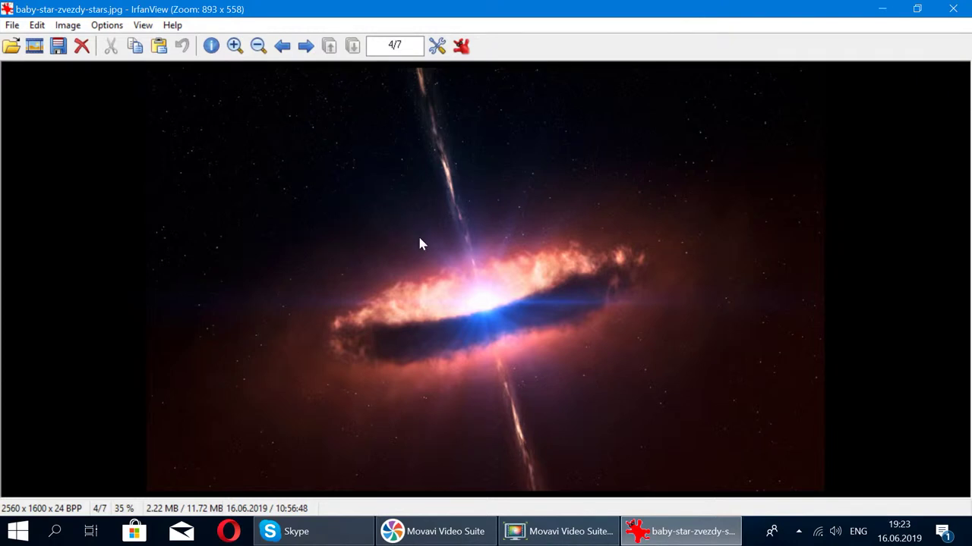
pyautogui.press('space')
pyautogui.press('space')
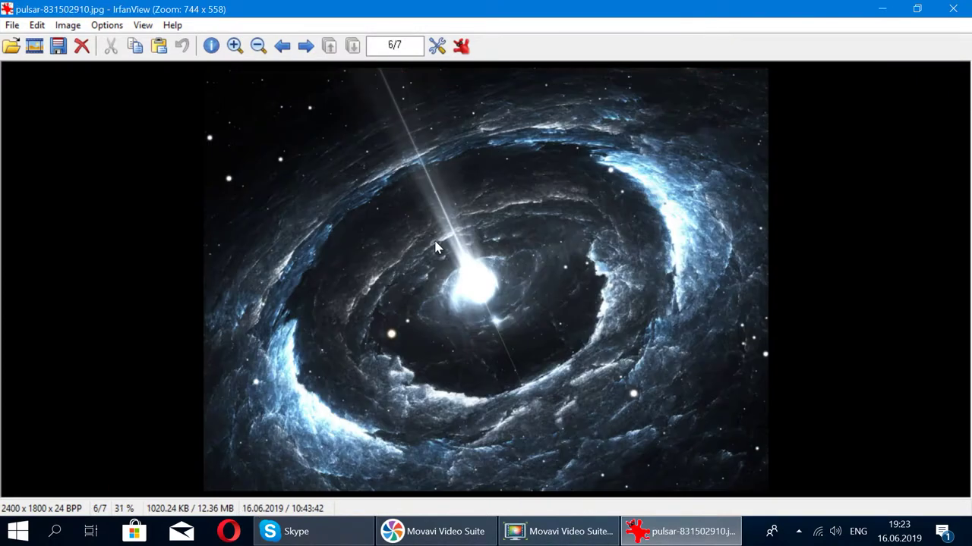
pyautogui.press('space')
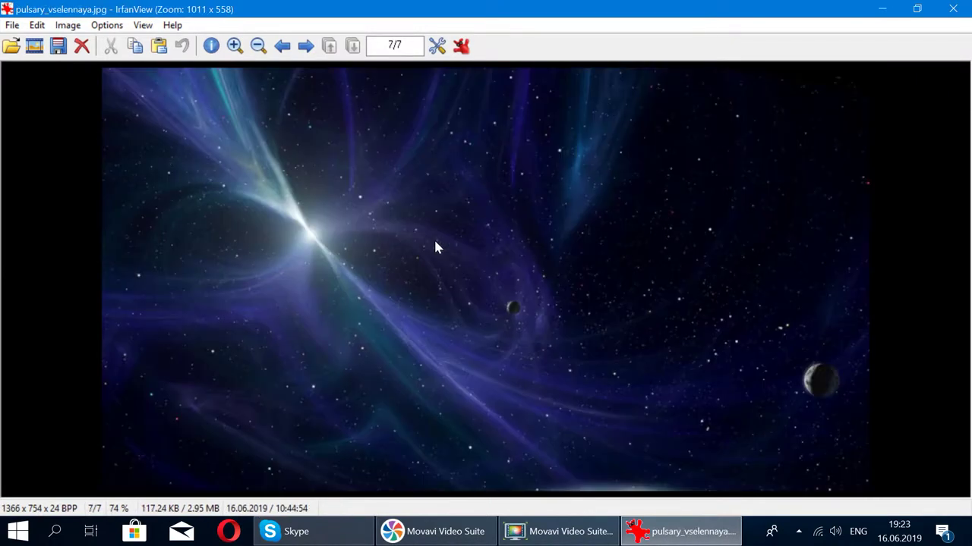
pyautogui.press('space')
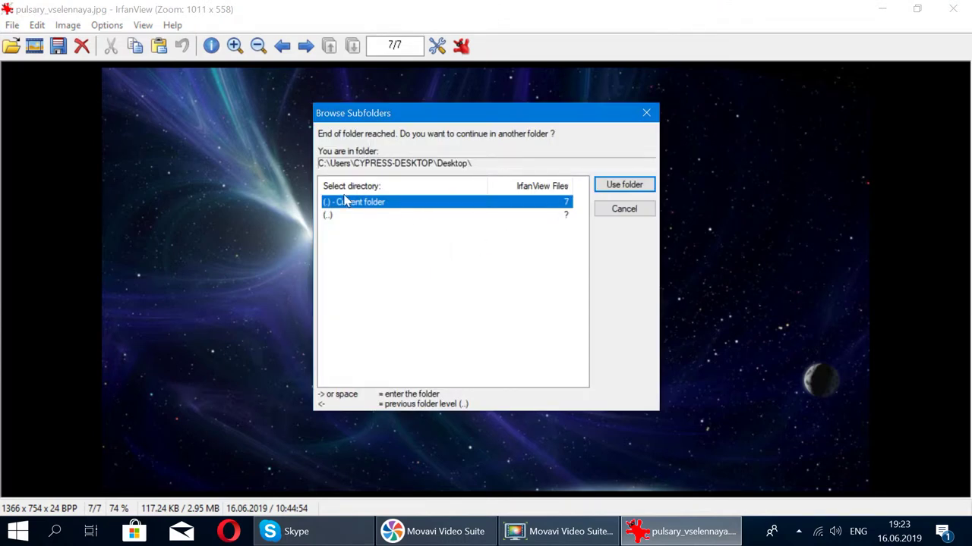
pyautogui.click(601, 188)
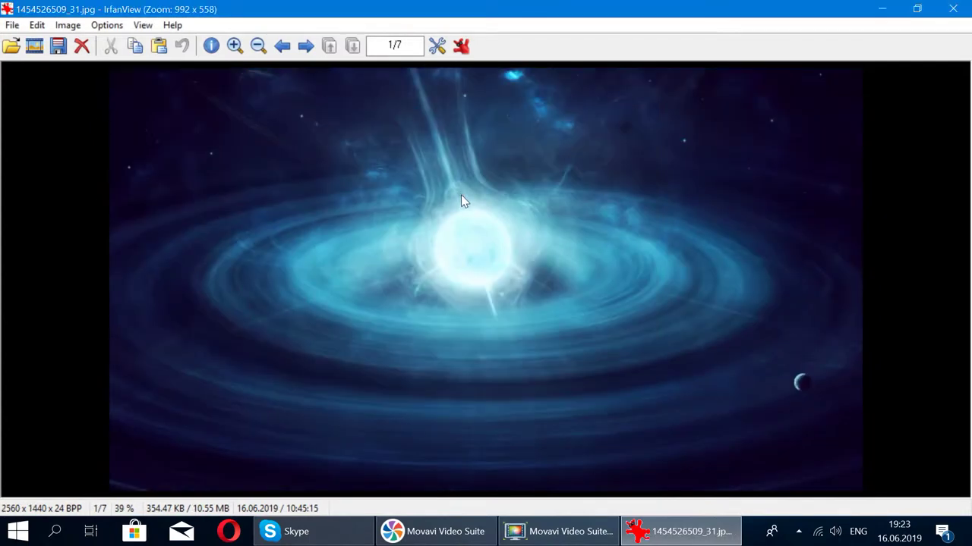
# Return to the golden-ring image 2/7 and zoom to 126% centred on the star.
pyautogui.scroll(-1, 460, 199)
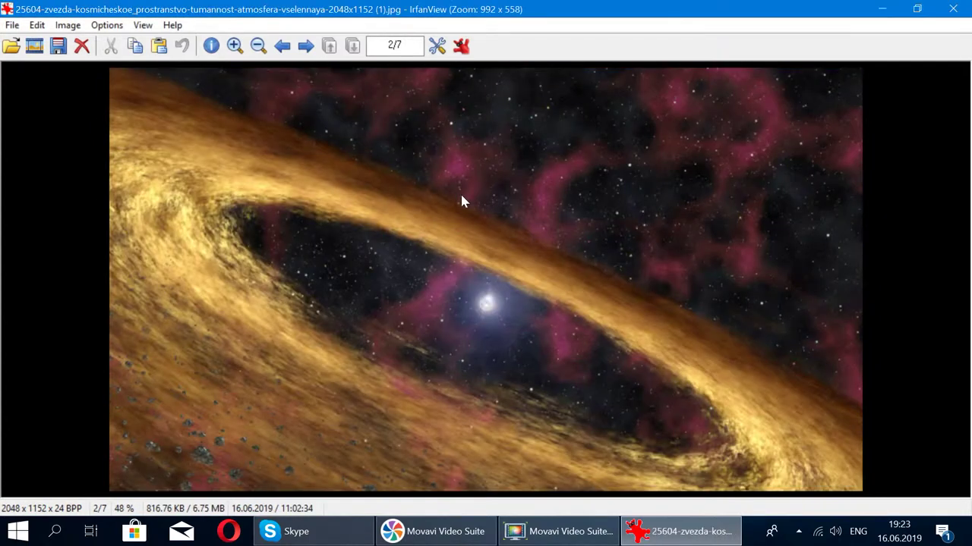
pyautogui.scroll(-1, 462, 199)
pyautogui.scroll(1, 462, 199)
pyautogui.scroll(5, 321, 177)
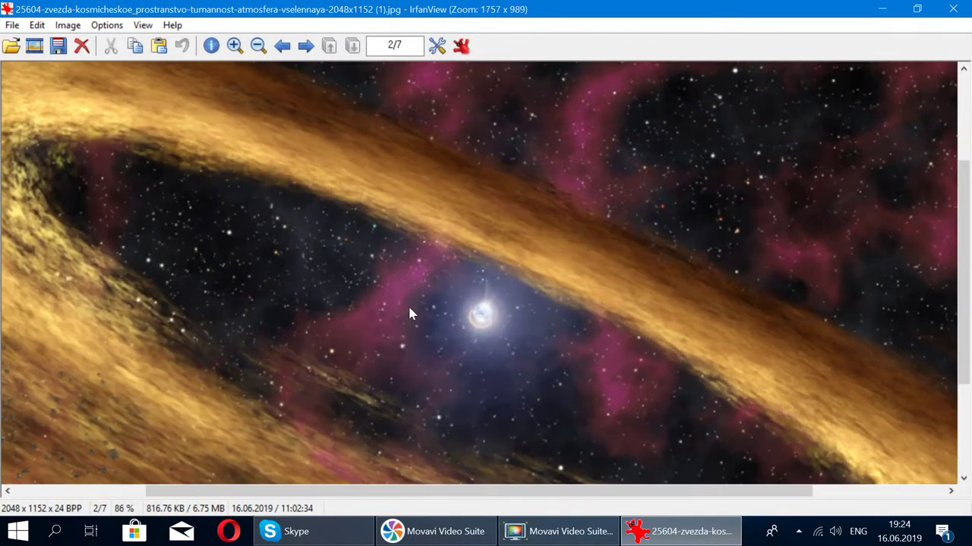
pyautogui.scroll(7, 409, 314)
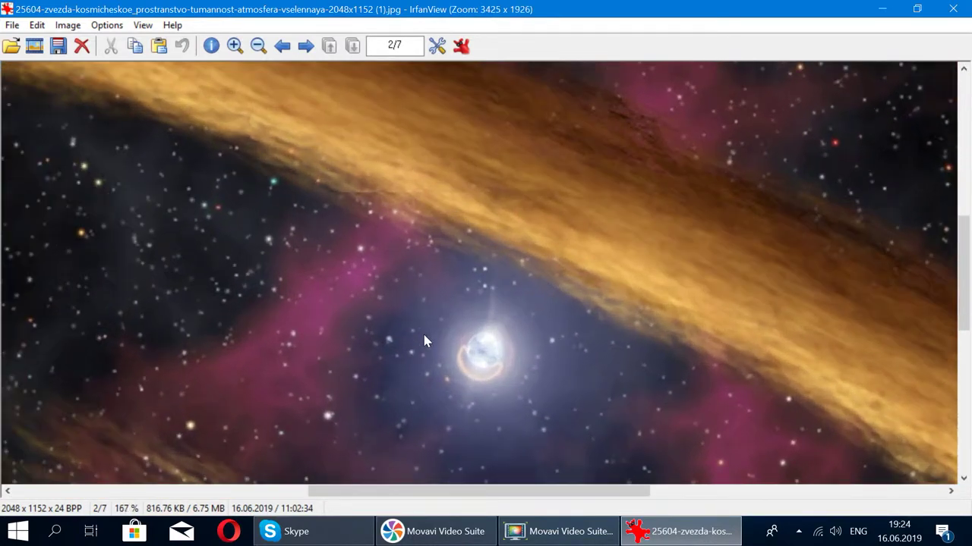
pyautogui.scroll(-2, 423, 337)
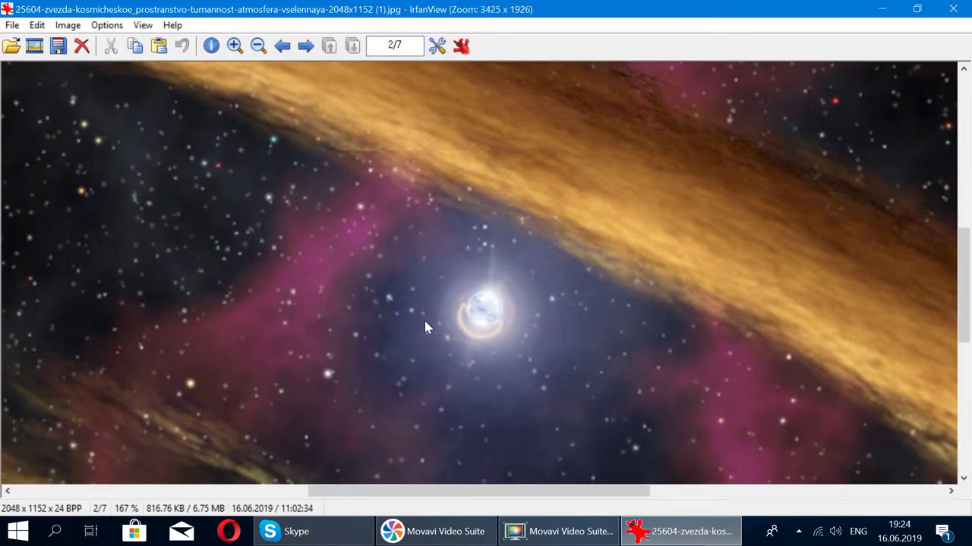
pyautogui.scroll(-6, 425, 328)
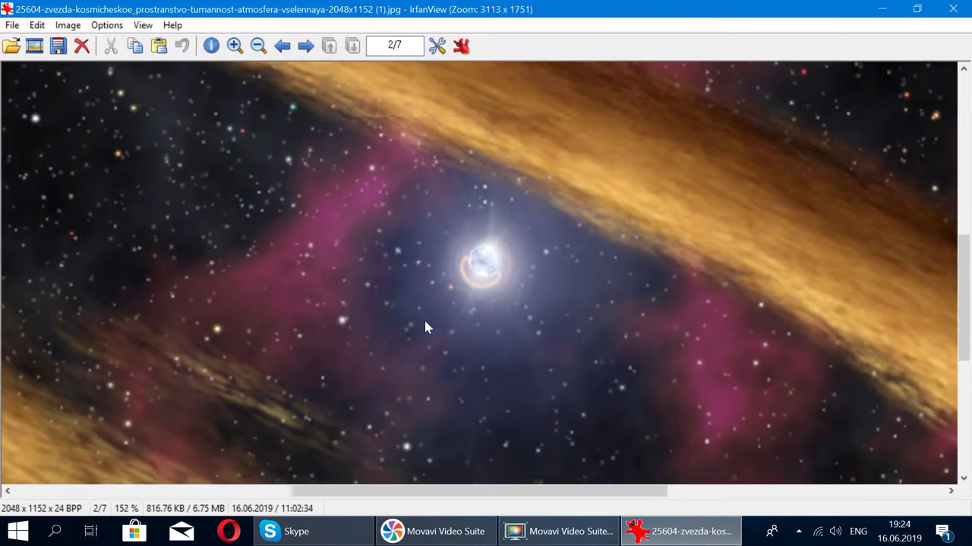
pyautogui.scroll(-1, 425, 328)
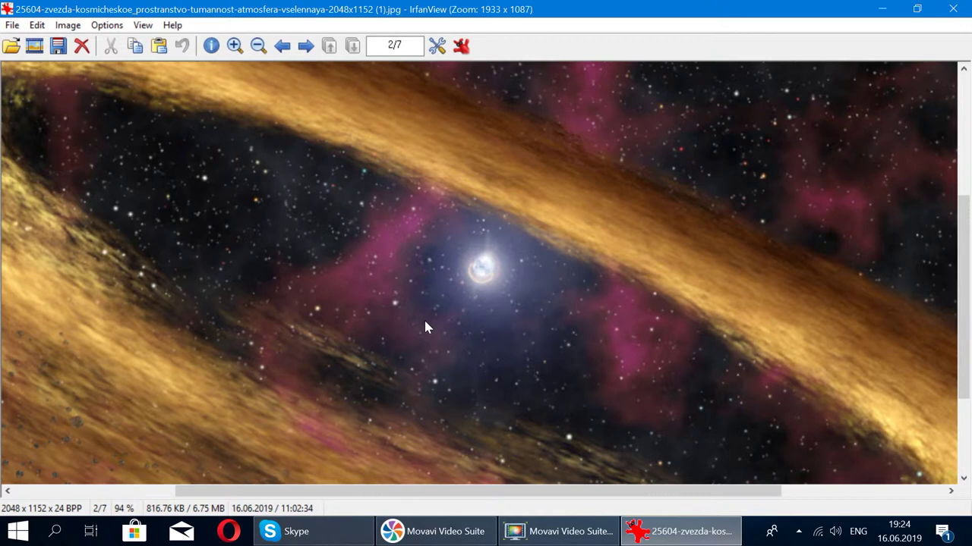
pyautogui.click(237, 48)
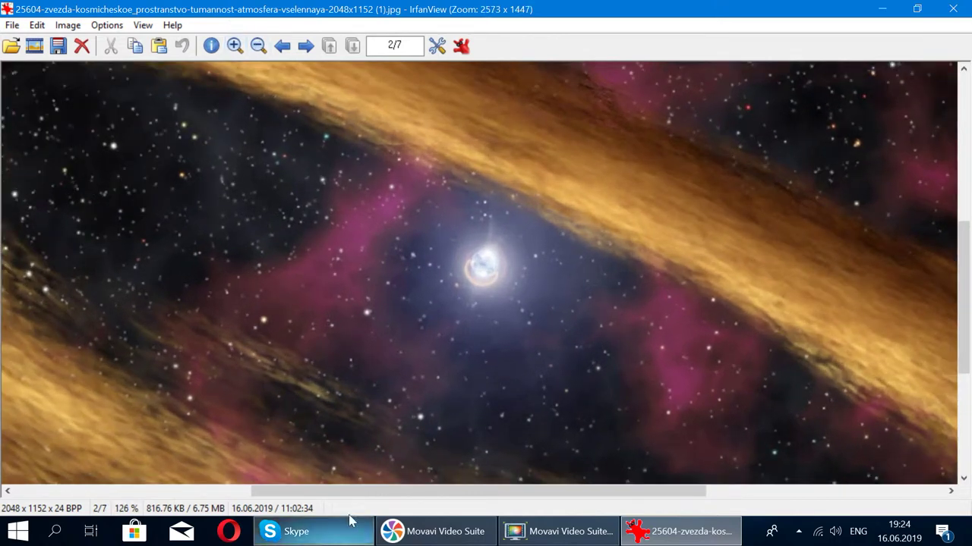
pyautogui.moveTo(349, 493)
pyautogui.mouseDown()
pyautogui.moveTo(438, 511)
pyautogui.moveTo(336, 494)
pyautogui.moveTo(362, 503)
pyautogui.mouseUp()
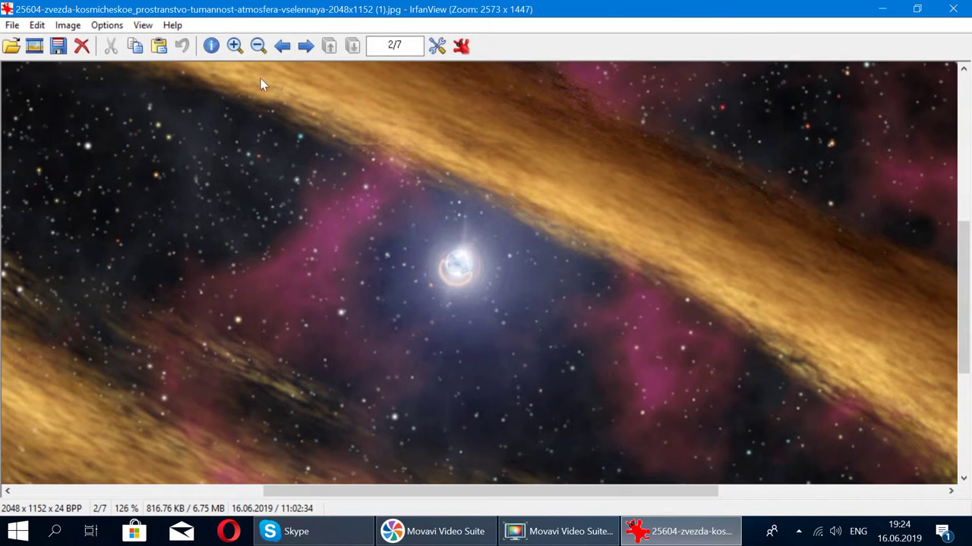
# Review the image properties (2048 x 1152, 24 BPP, 816.76 KB), then zoom out to 94%.
pyautogui.click(212, 47)
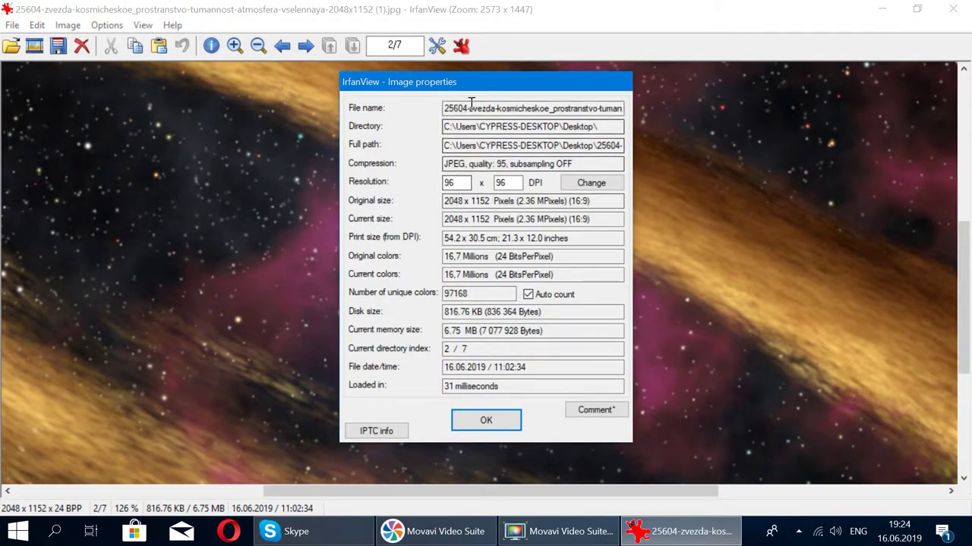
pyautogui.click(471, 423)
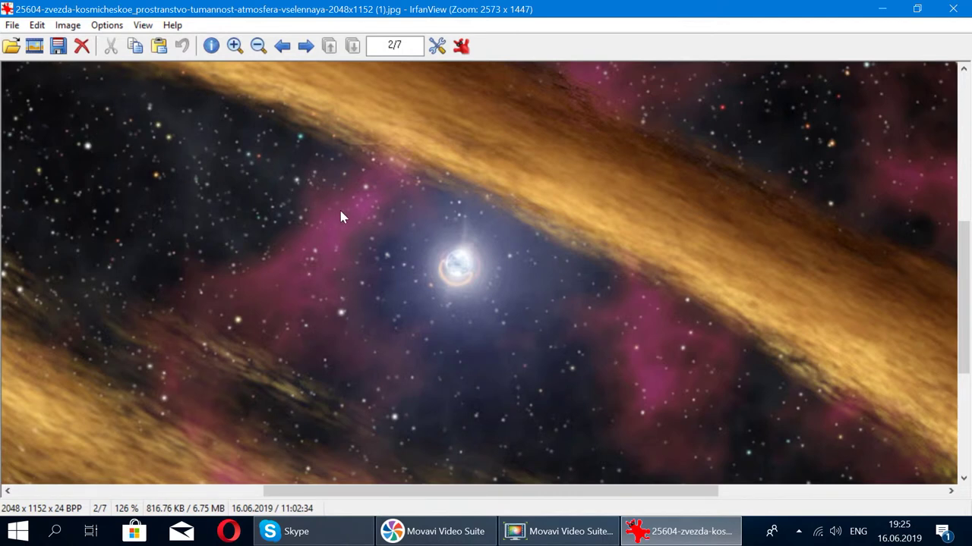
pyautogui.press('-')
pyautogui.press('-')
pyautogui.press('-')
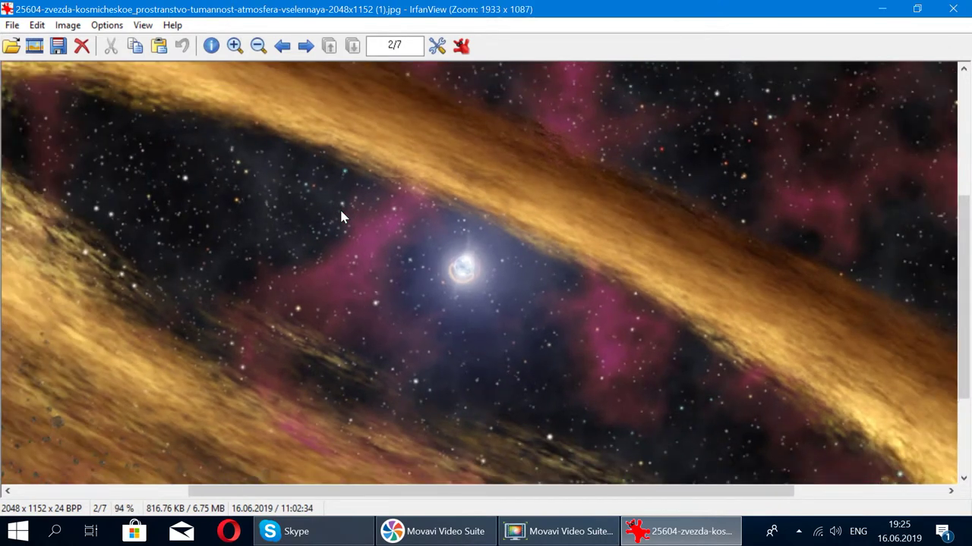
# Cut a 482 x 211 rectangle around the central star, then minimize IrfanView.
pyautogui.moveTo(297, 198); pyautogui.dragTo(641, 348)
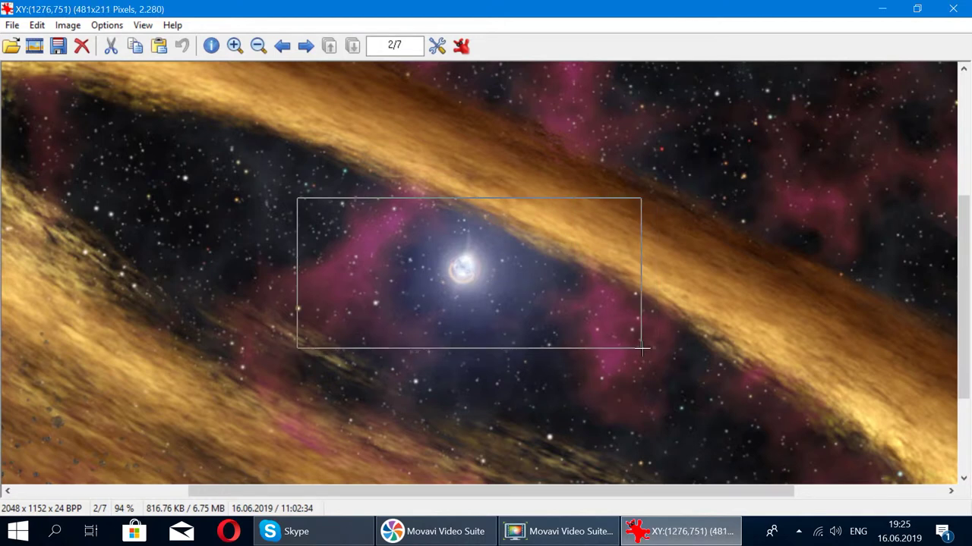
pyautogui.moveTo(641, 348); pyautogui.dragTo(642, 348)
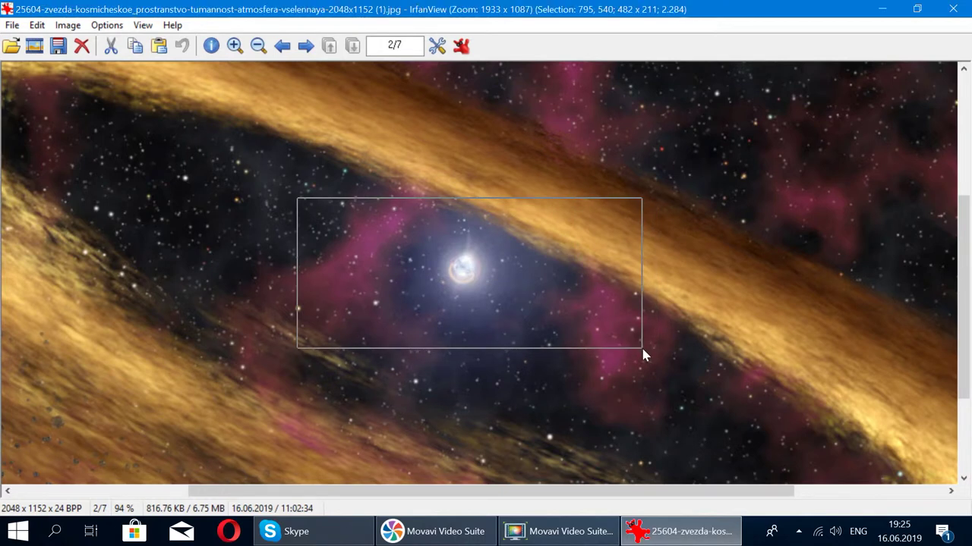
pyautogui.click(110, 48)
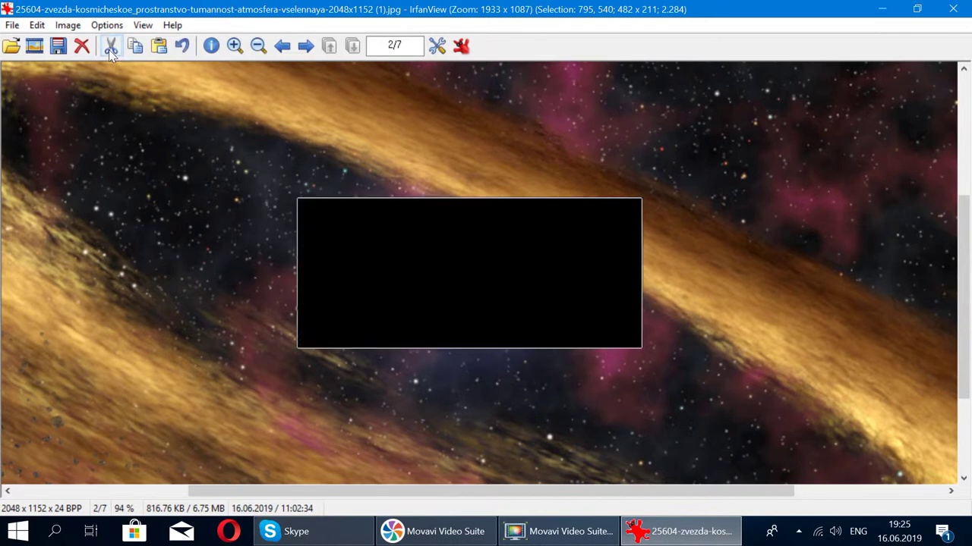
pyautogui.click(882, 13)
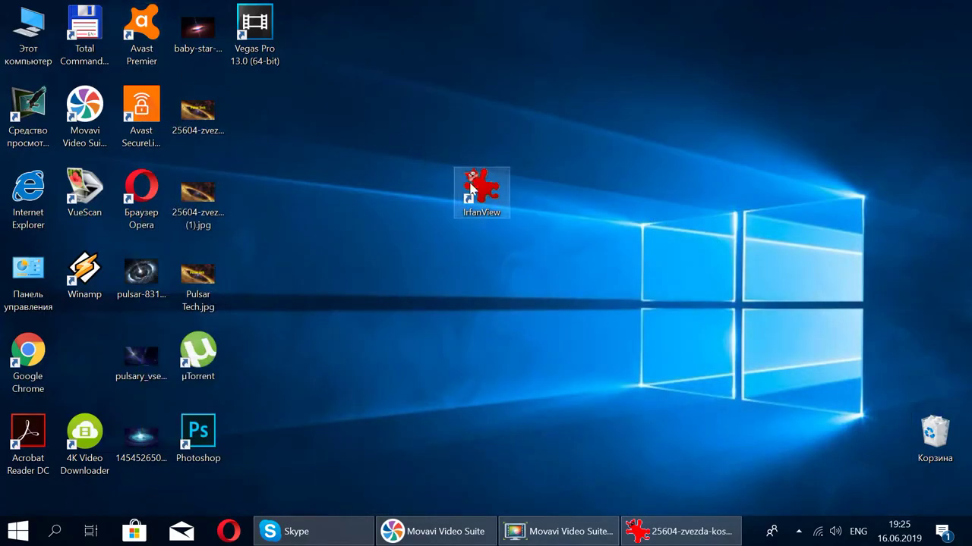
# Paste the star cutout into a new IrfanView window as Clipboard01 and move it toward the centre.
pyautogui.doubleClick(471, 185)
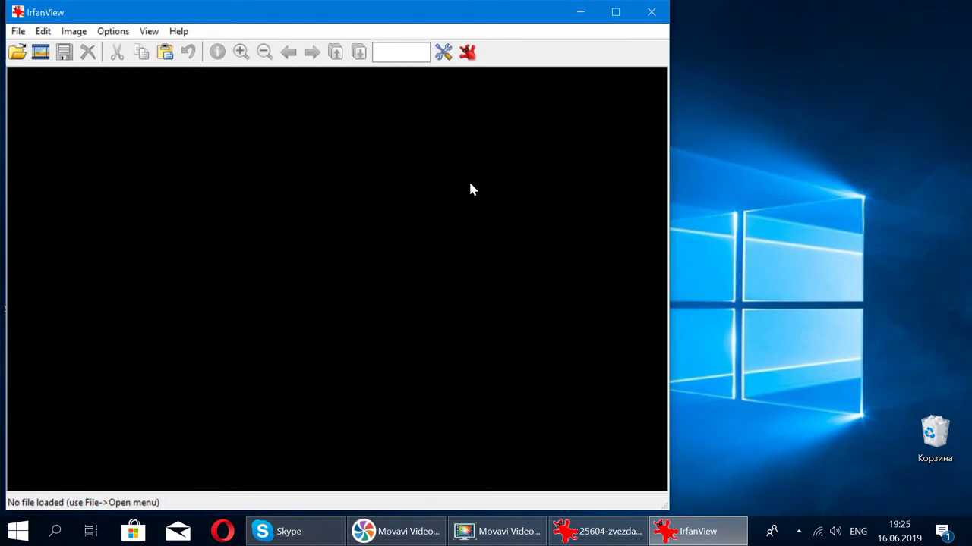
pyautogui.hotkey('ctrl', 'v')
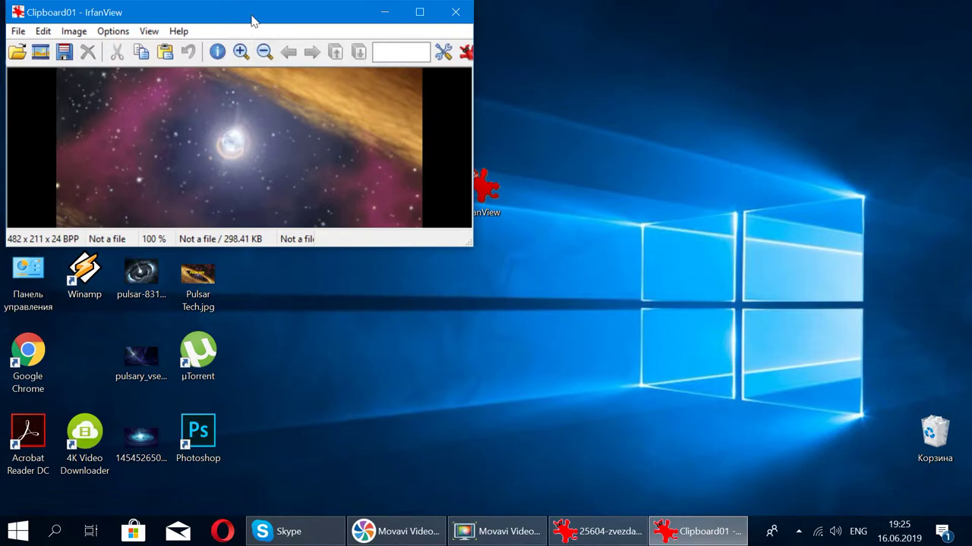
pyautogui.moveTo(255, 22); pyautogui.dragTo(582, 118)
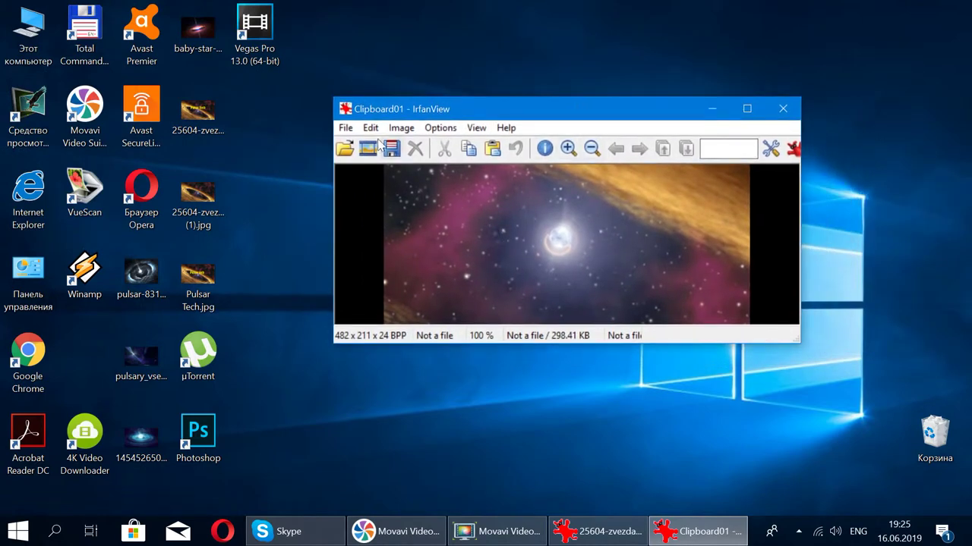
pyautogui.click(346, 128)
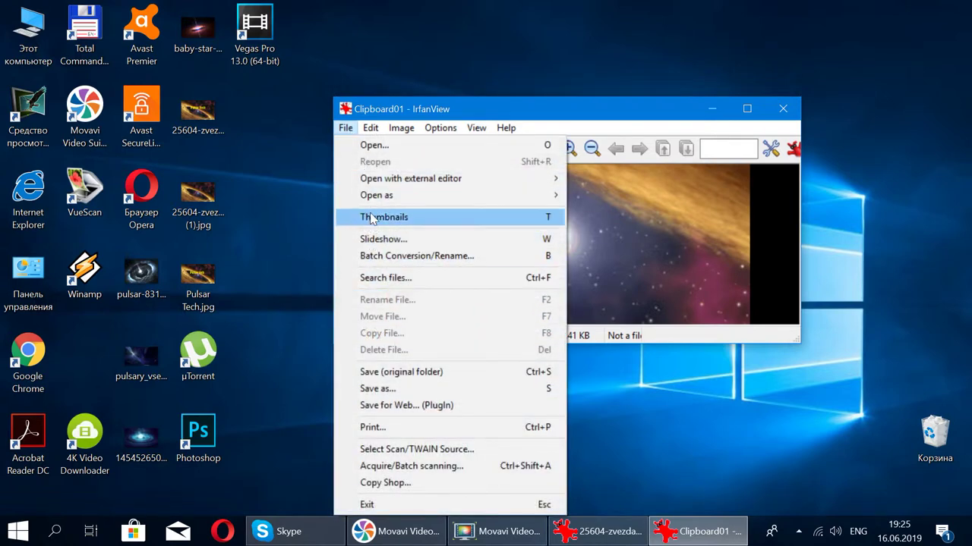
# Review the Save As file types for Clipboard01, cancel, and close it unsaved.
pyautogui.click(377, 388)
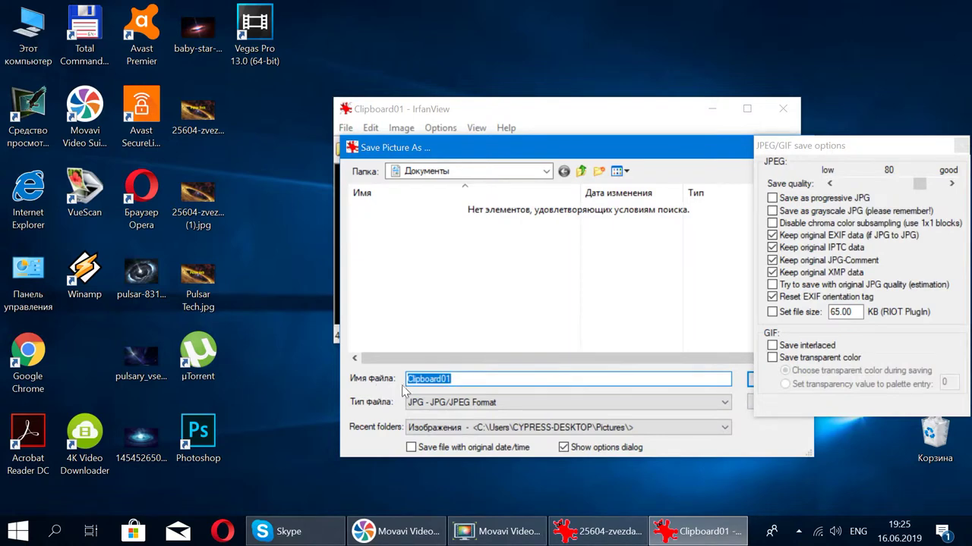
pyautogui.click(443, 403)
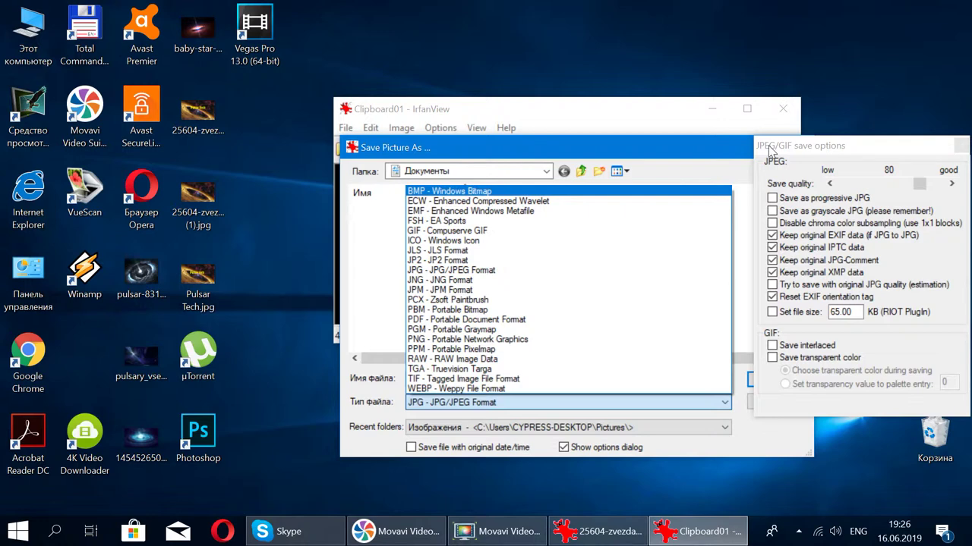
pyautogui.click(721, 173)
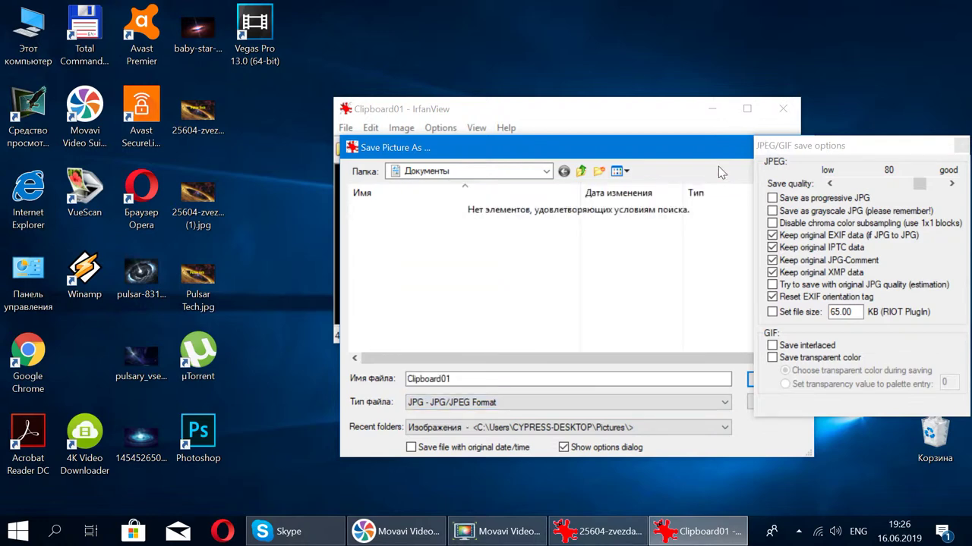
pyautogui.press('Escape')
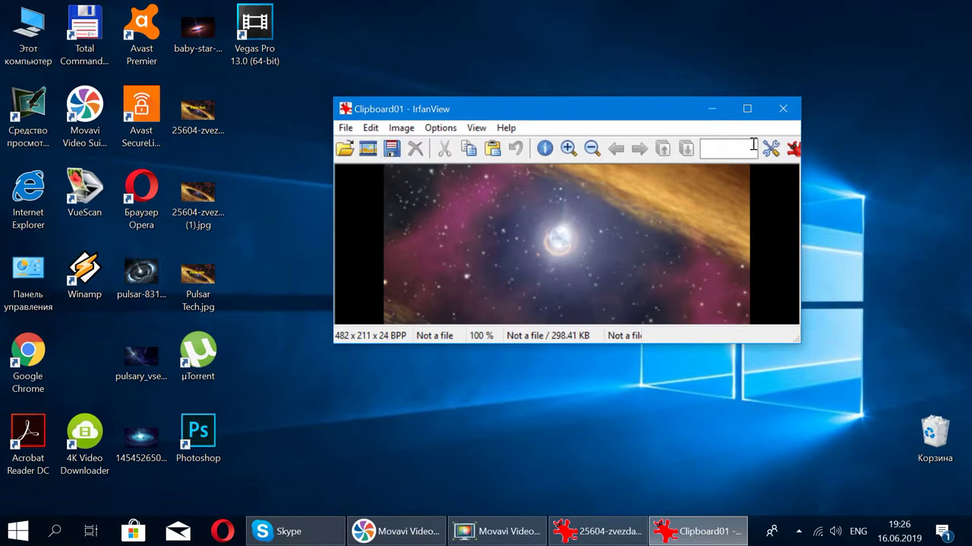
pyautogui.click(781, 111)
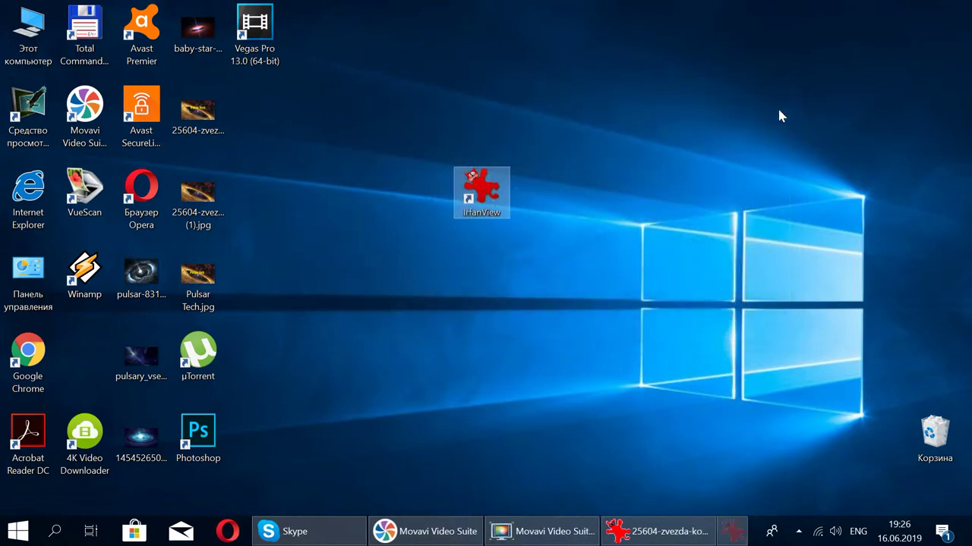
# Restore the nebula image window and undo the cut so the star area reappears.
pyautogui.click(706, 534)
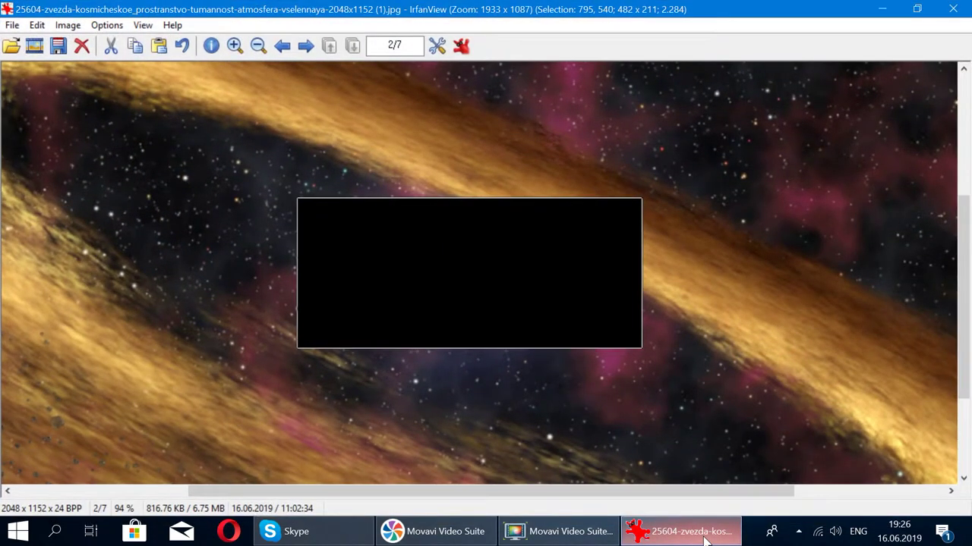
pyautogui.hotkey('ctrl', 'z')
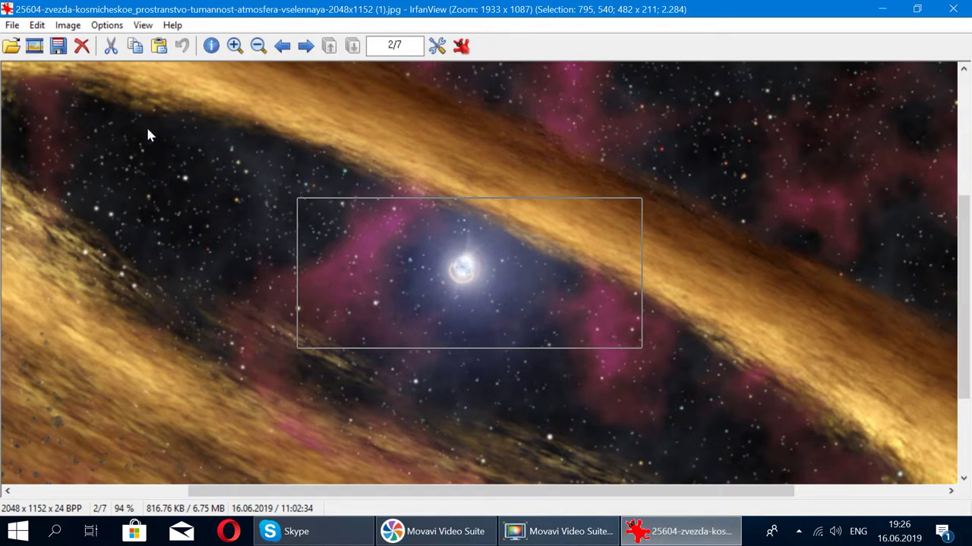
pyautogui.click(67, 27)
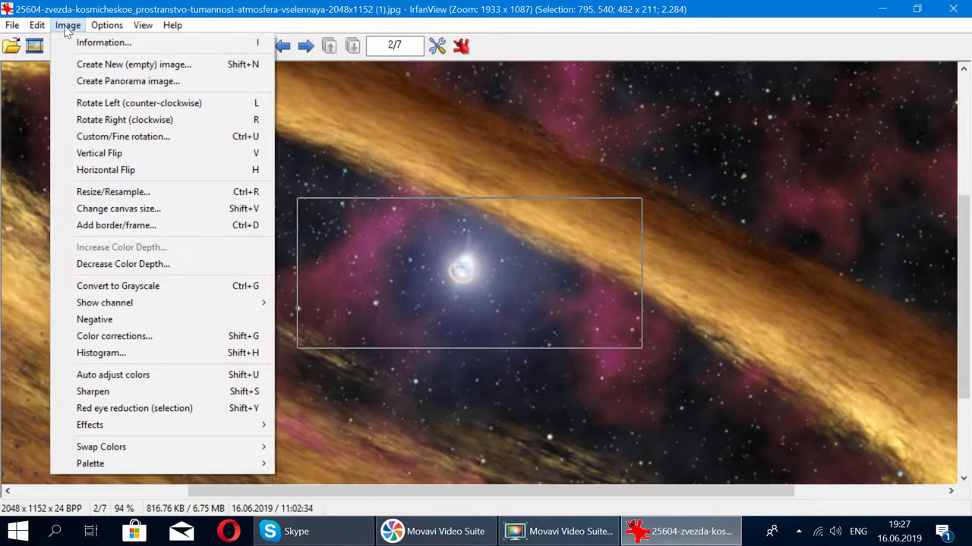
# Resize the image to 1000 x 563 pixels with aspect ratio preserved, after previewing cm and inch units.
pyautogui.click(72, 194)
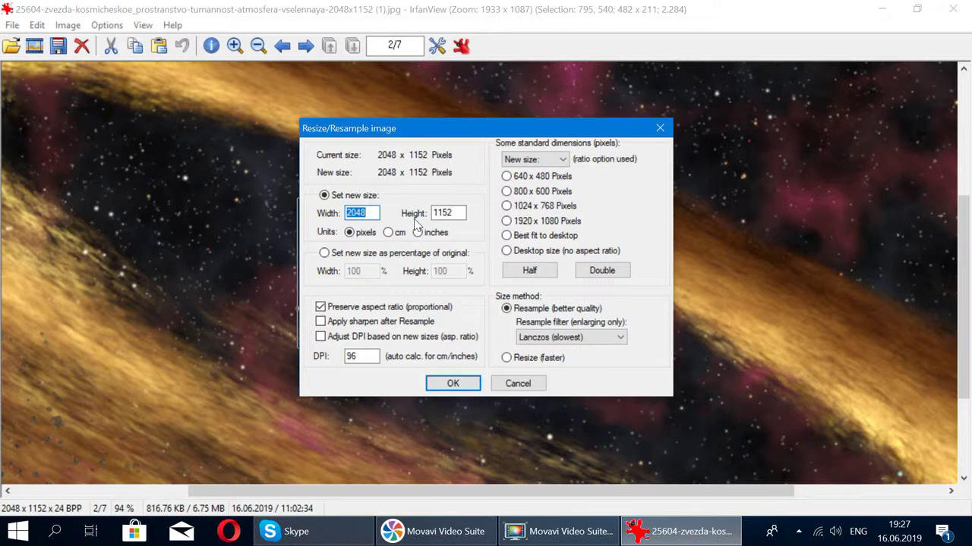
pyautogui.write('1000')
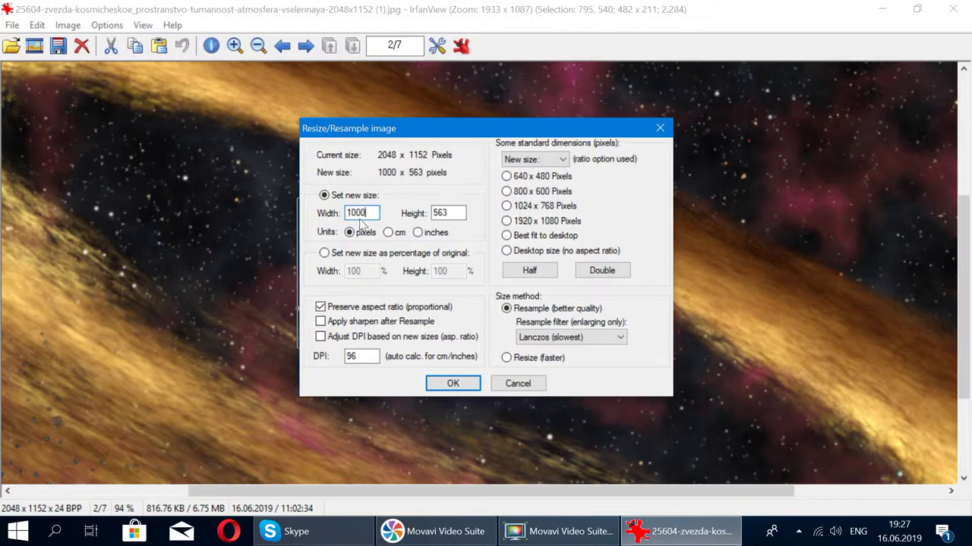
pyautogui.click(439, 214)
pyautogui.click(388, 232)
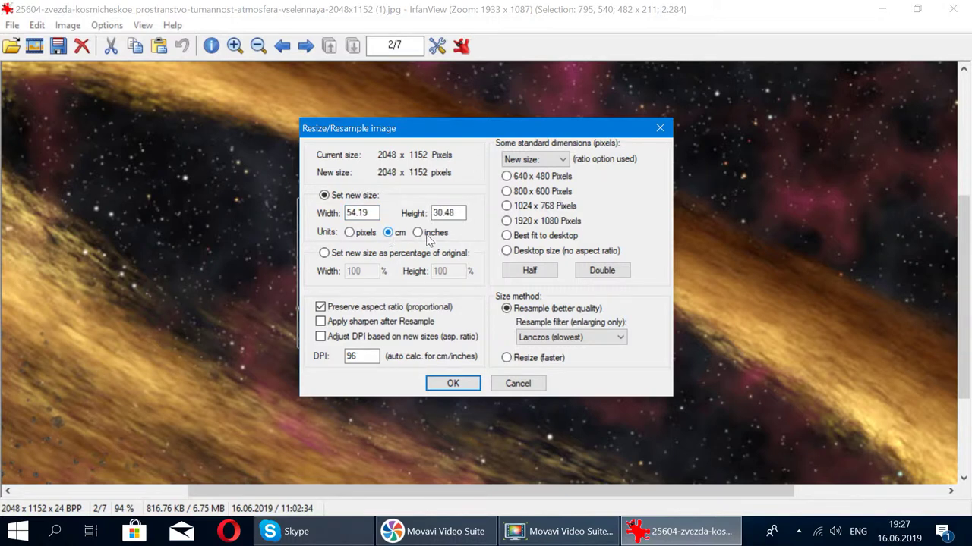
pyautogui.click(419, 233)
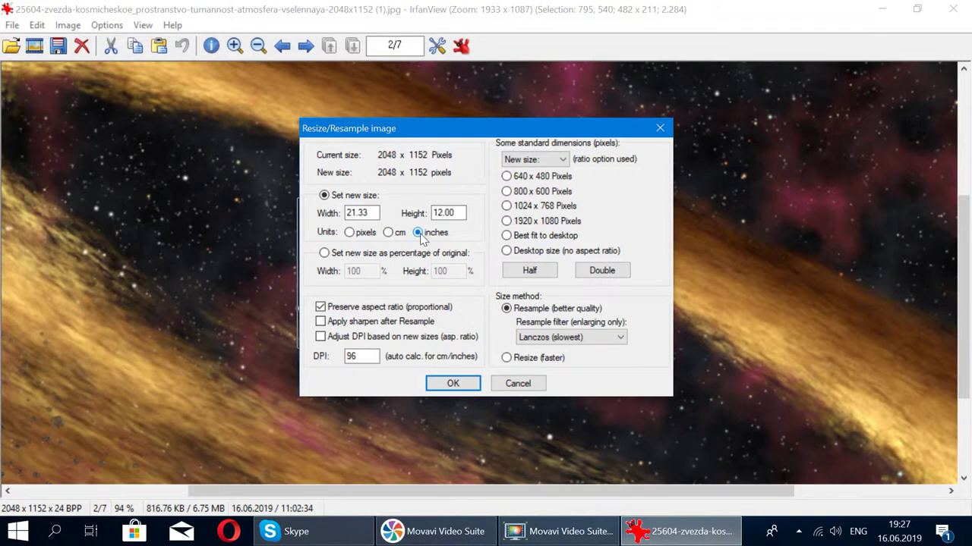
pyautogui.click(350, 233)
pyautogui.doubleClick(372, 213)
pyautogui.write('1000')
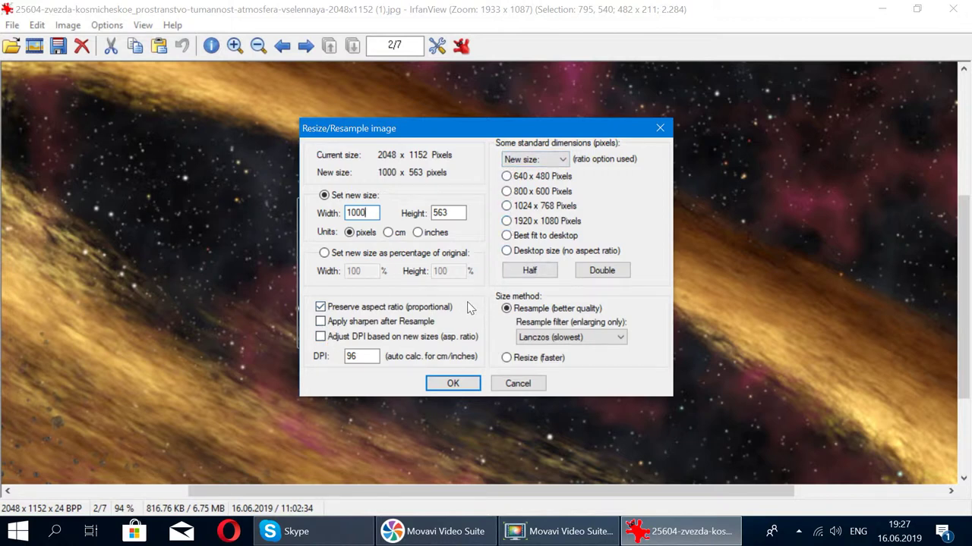
pyautogui.click(448, 383)
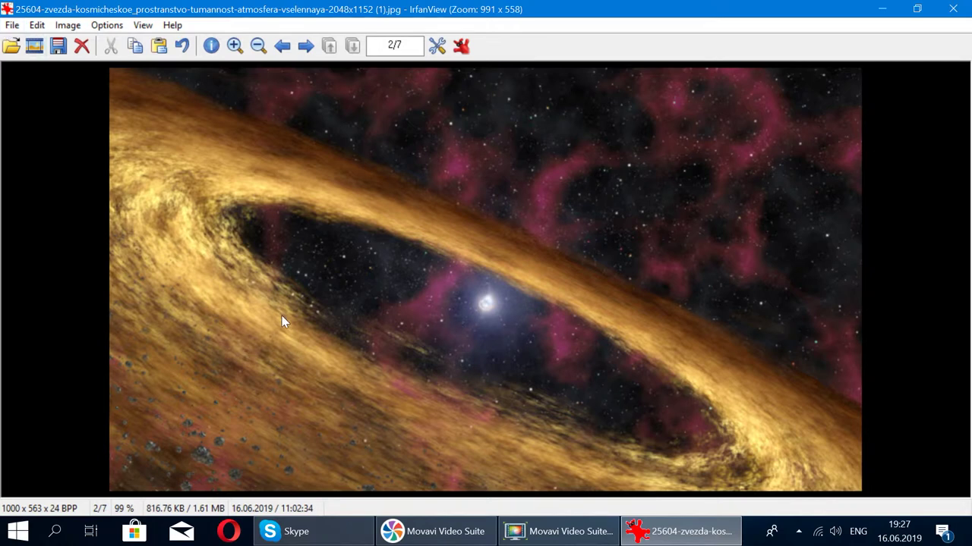
pyautogui.click(13, 25)
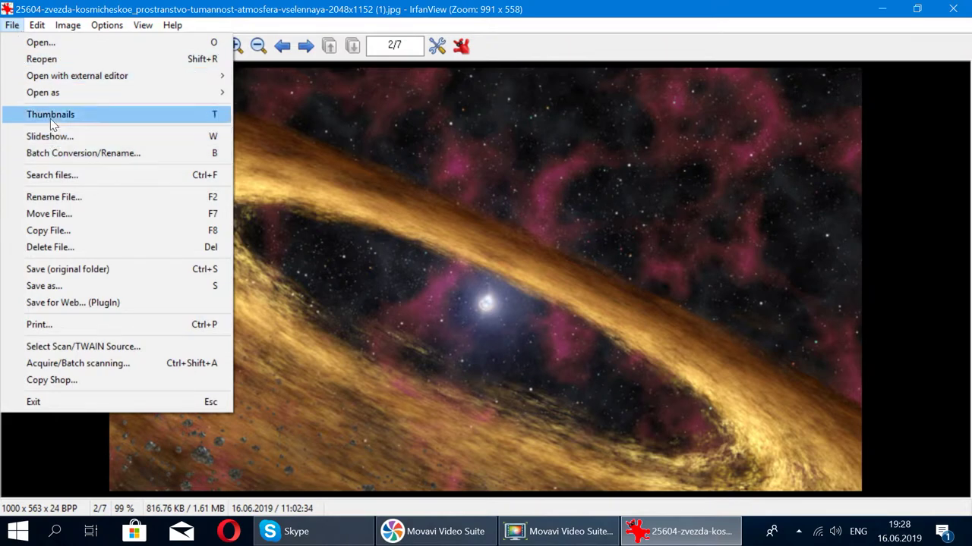
# Try saving the resized image to the Desktop, declining to overwrite the existing file.
pyautogui.click(43, 286)
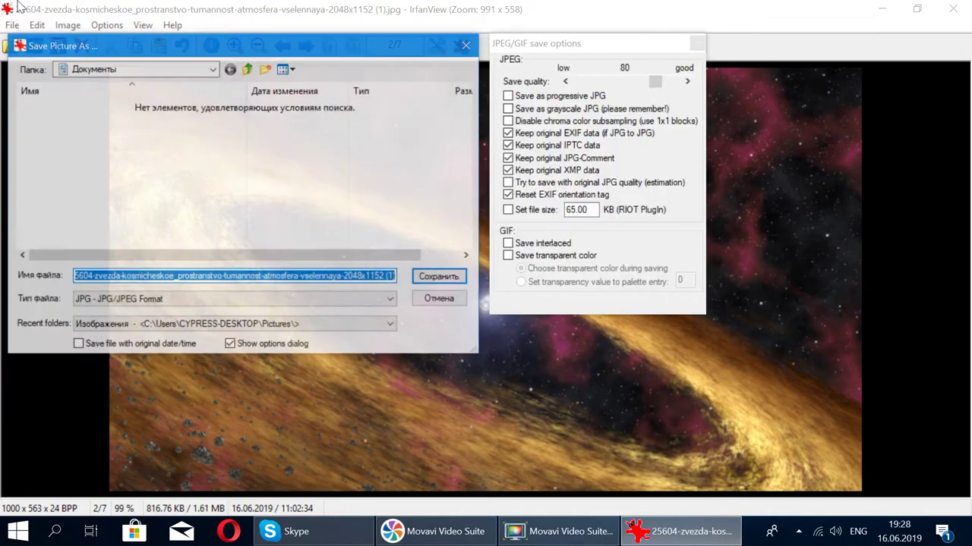
pyautogui.click(114, 70)
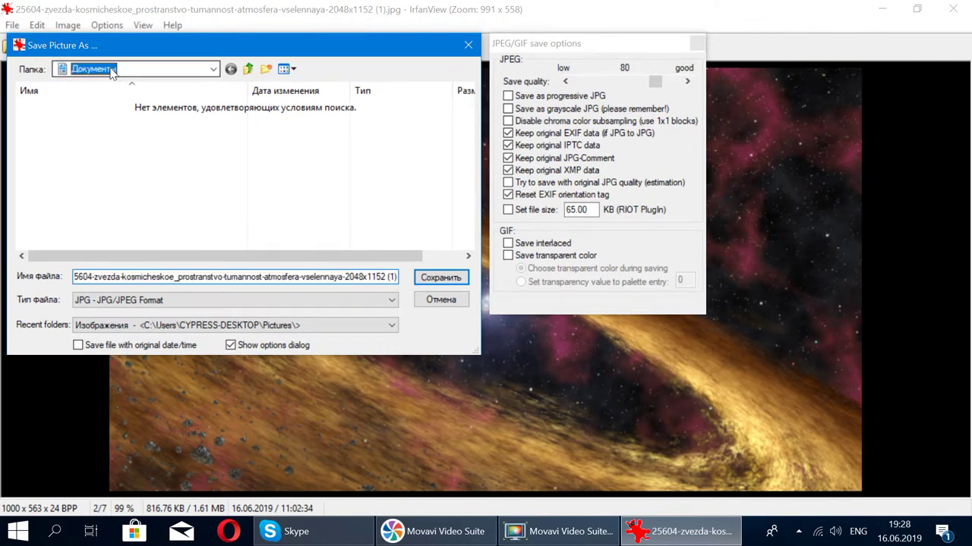
pyautogui.click(97, 83)
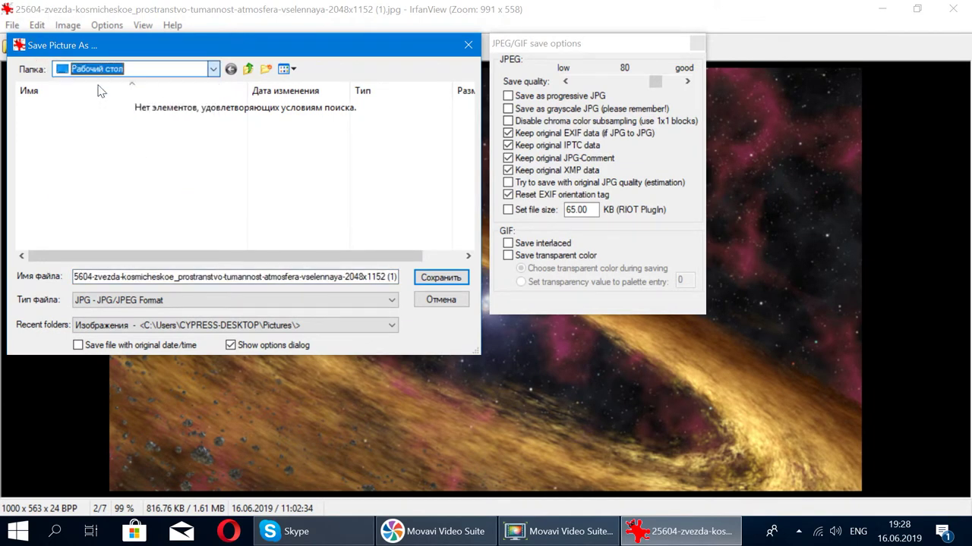
pyautogui.click(430, 280)
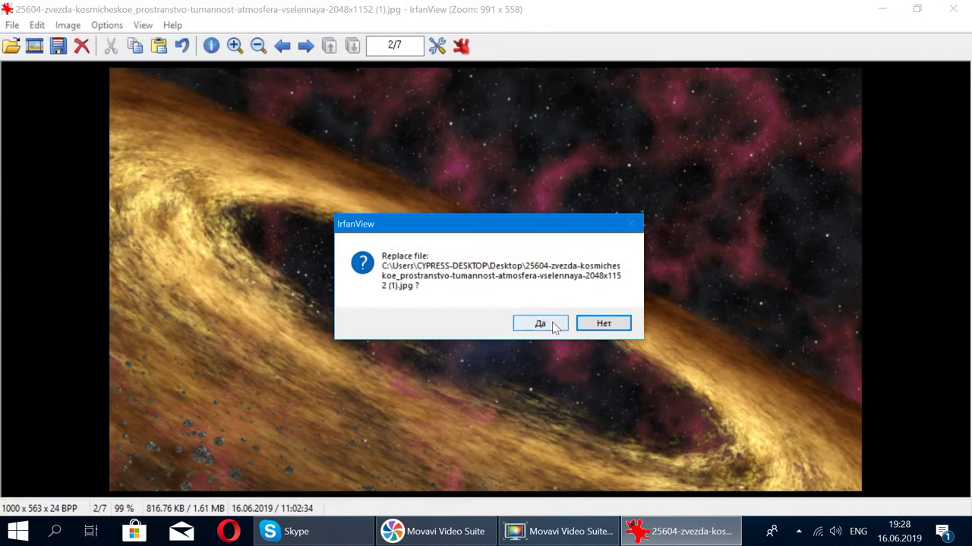
pyautogui.click(599, 325)
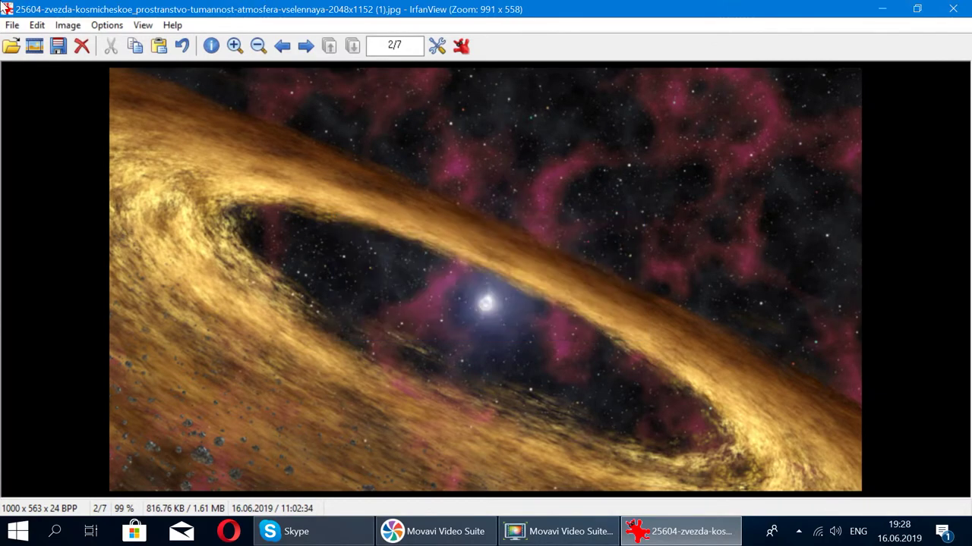
# Save the image to the Desktop as a new JPG ending in 2048x11521 (1).jpg.
pyautogui.click(9, 26)
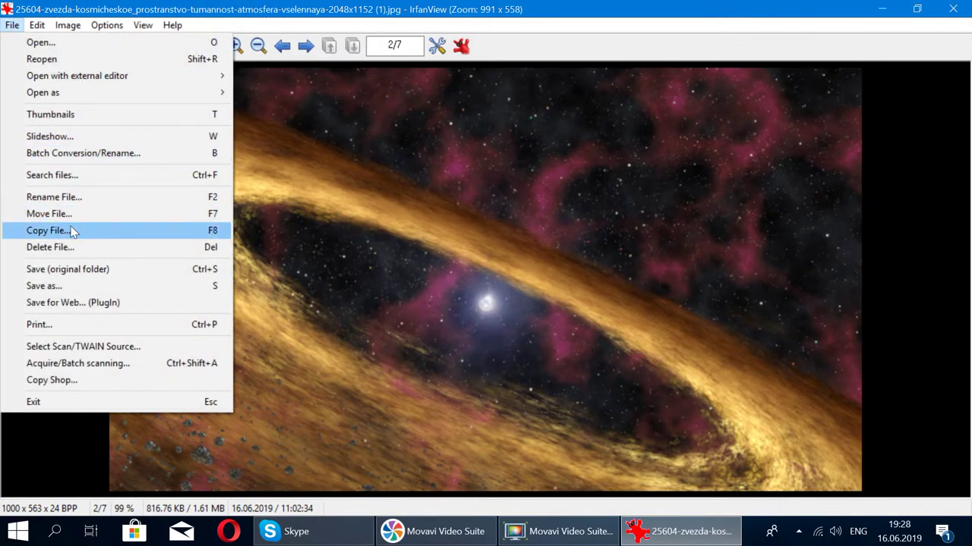
pyautogui.click(62, 286)
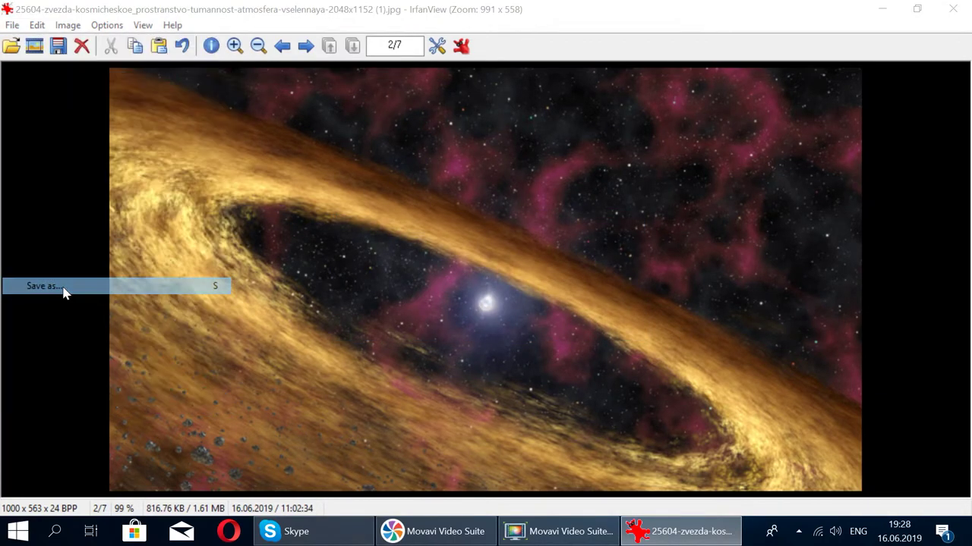
pyautogui.click(343, 277)
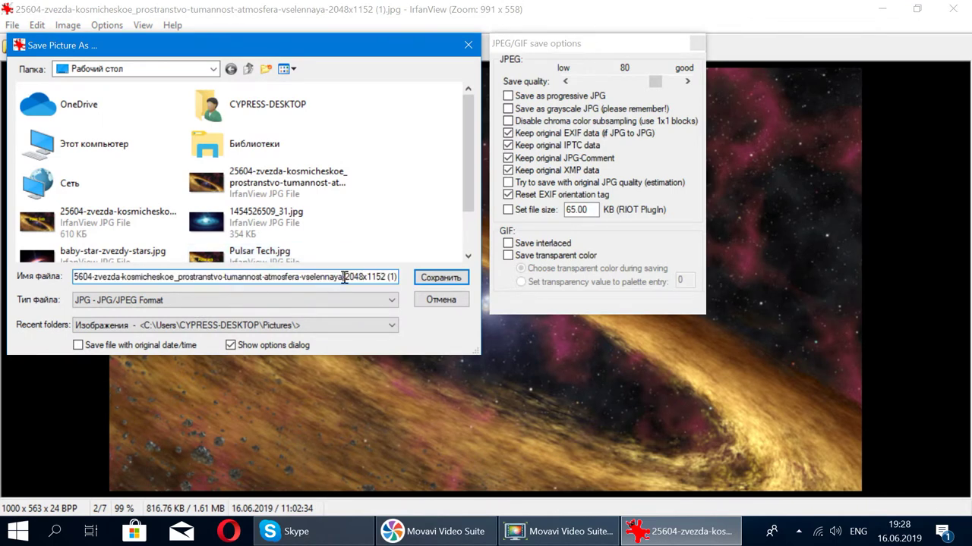
pyautogui.click(383, 278)
pyautogui.press('Delete')
pyautogui.write('1')
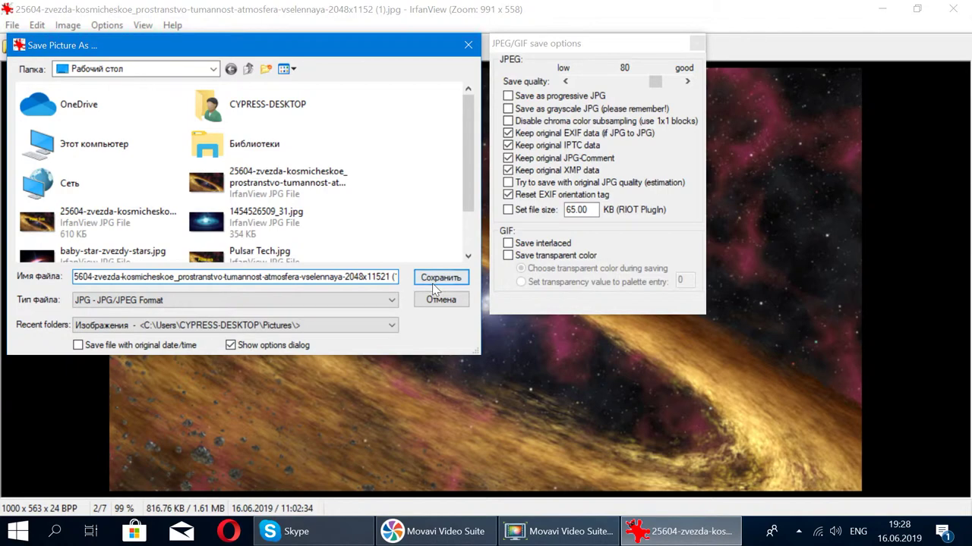
pyautogui.click(435, 279)
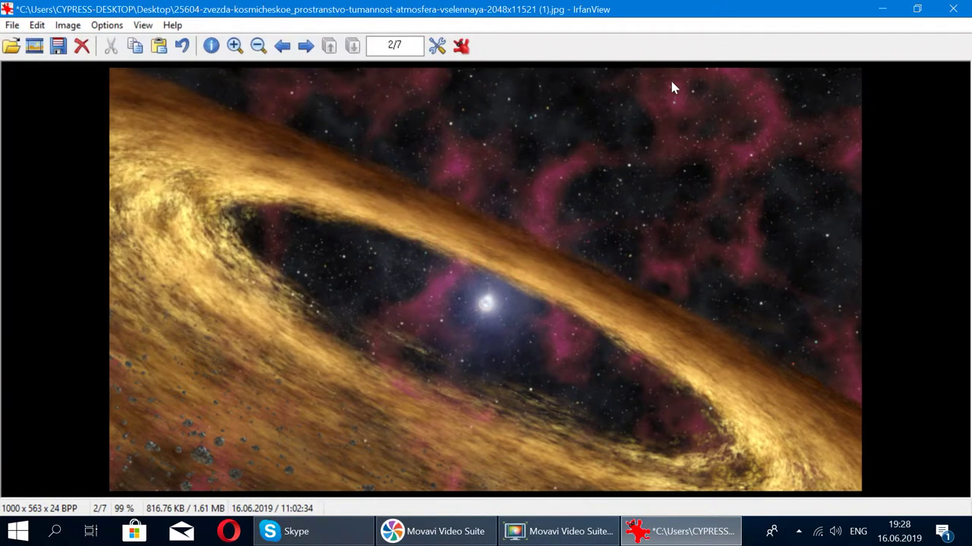
# Minimize IrfanView and place the original and new JPG icons side by side on the desktop.
pyautogui.click(889, 7)
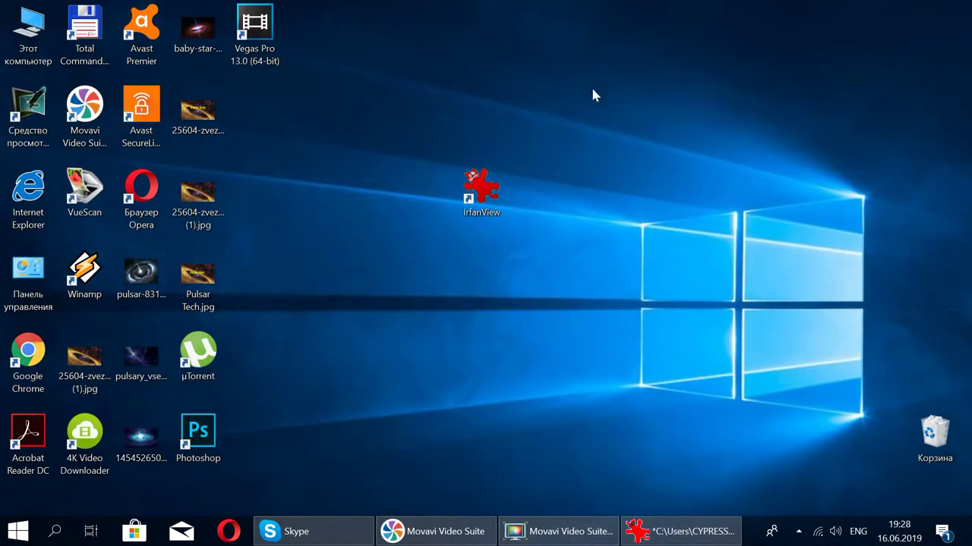
pyautogui.moveTo(199, 195); pyautogui.dragTo(626, 214)
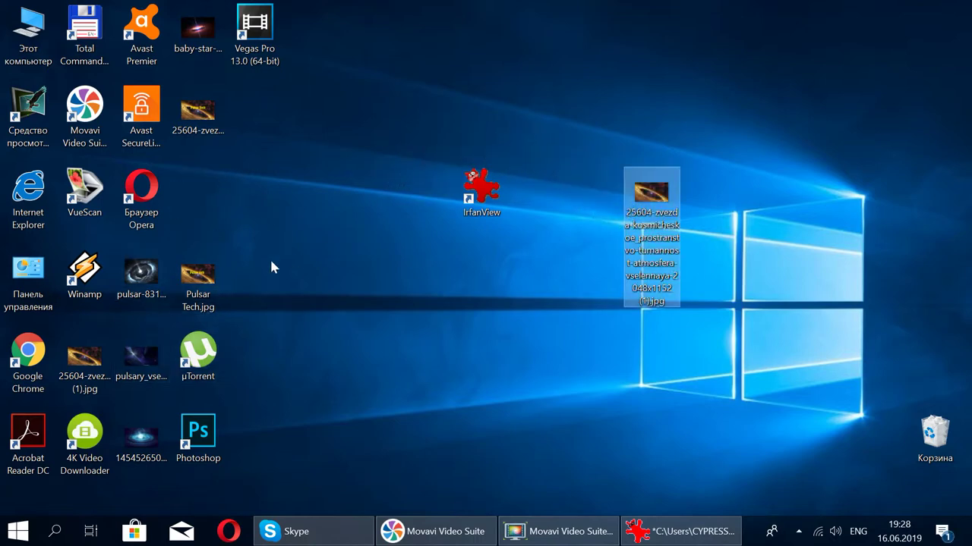
pyautogui.moveTo(84, 357); pyautogui.dragTo(647, 199)
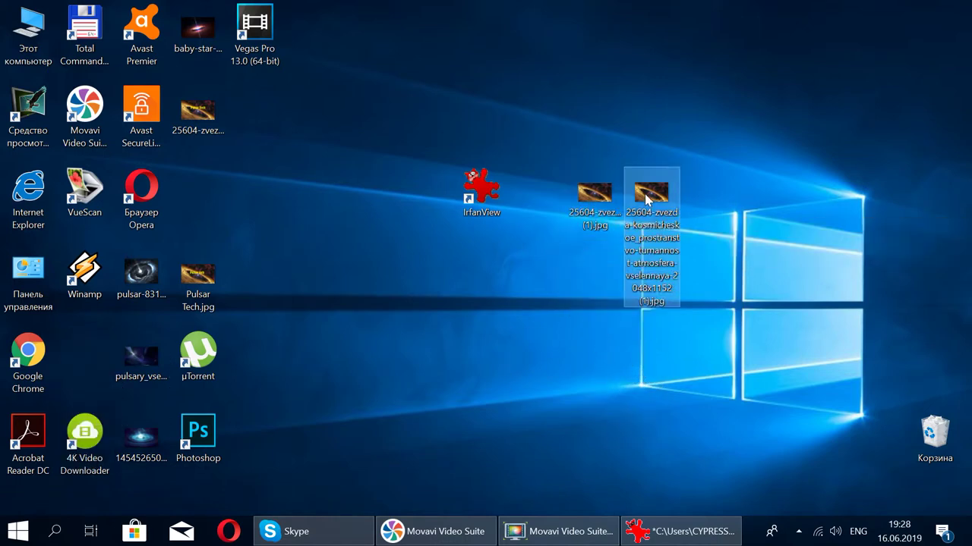
# Compare both JPGs' Properties (816 KB versus 91,0 KB), then close both windows.
pyautogui.rightClick(646, 198)
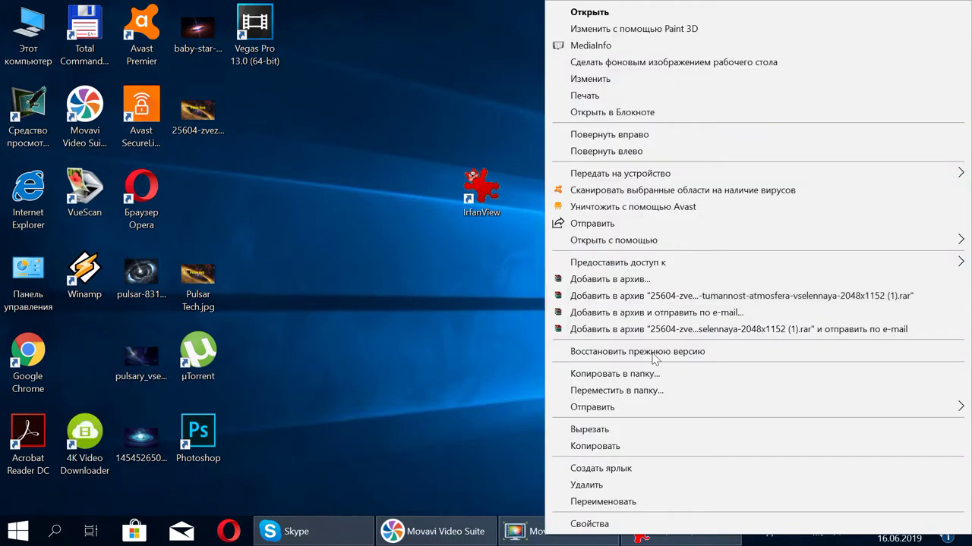
pyautogui.click(589, 524)
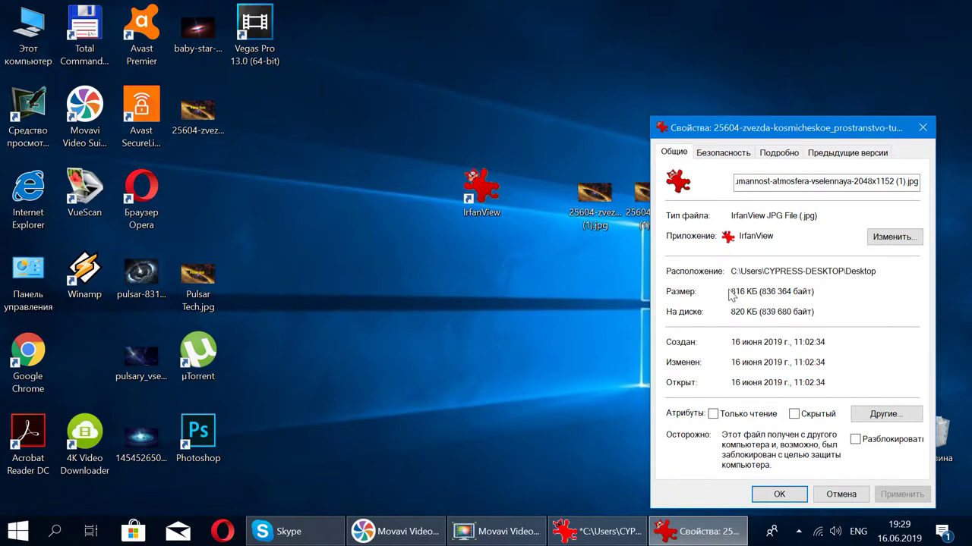
pyautogui.click(590, 199)
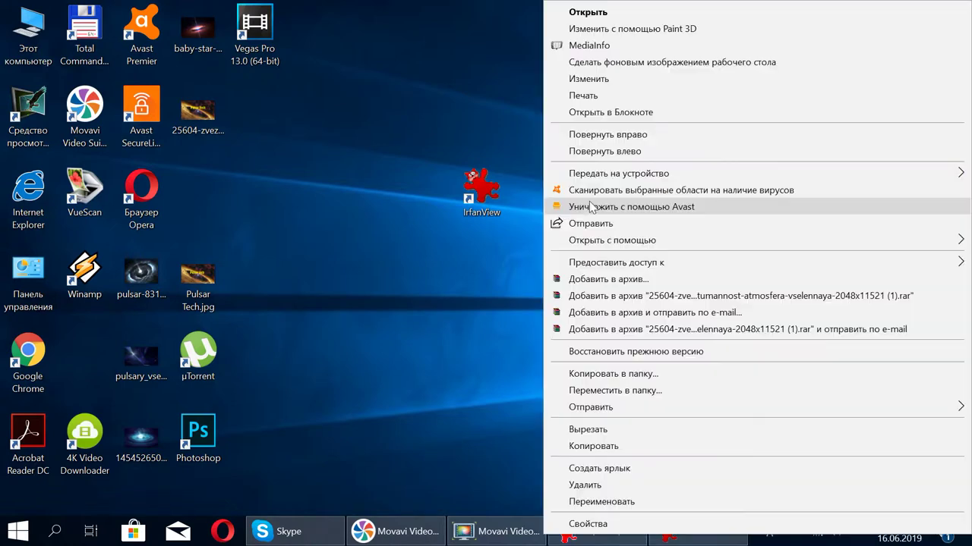
pyautogui.rightClick(590, 208)
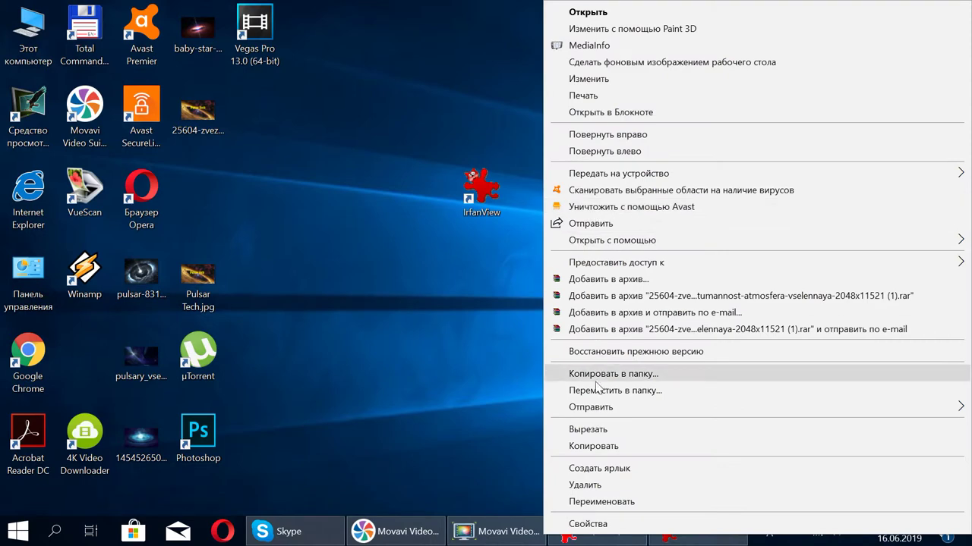
pyautogui.click(607, 523)
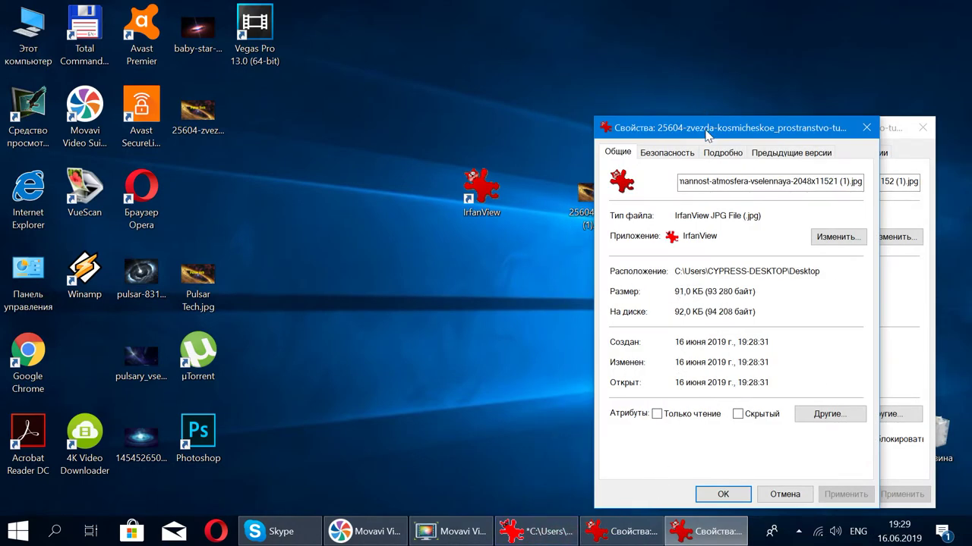
pyautogui.moveTo(706, 135); pyautogui.dragTo(472, 135)
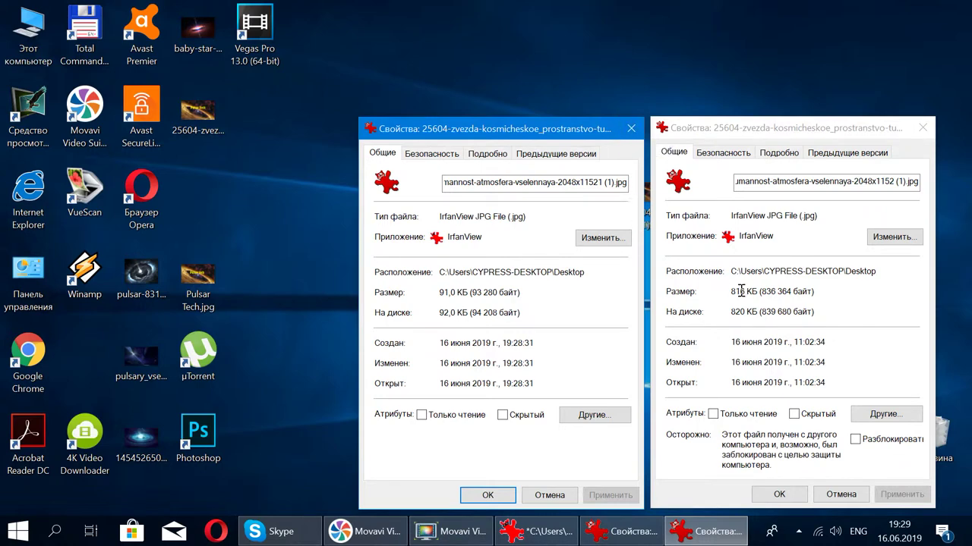
pyautogui.click(631, 128)
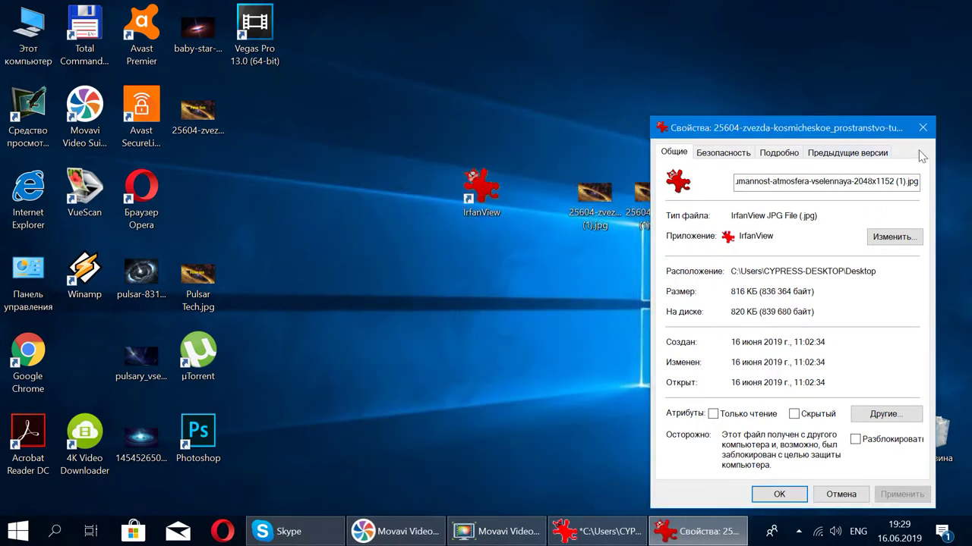
pyautogui.click(923, 127)
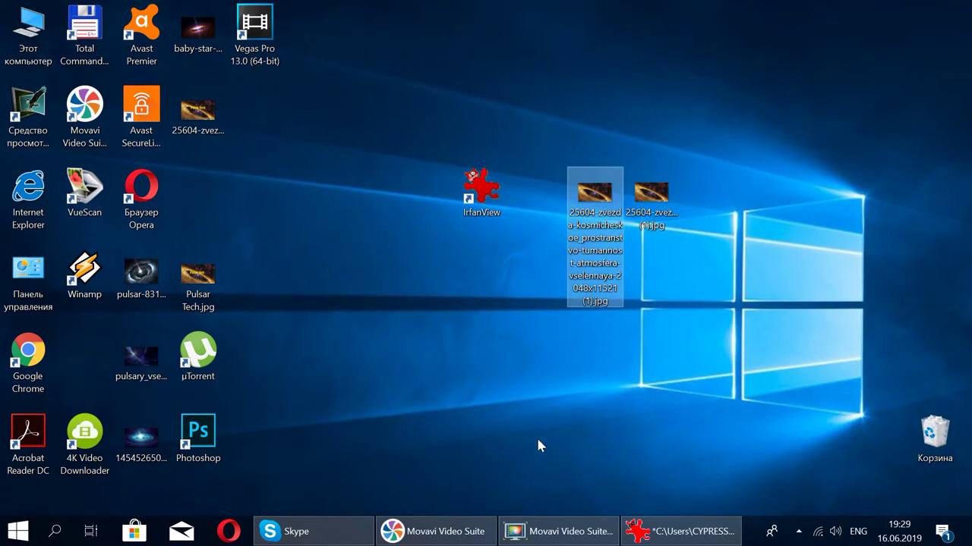
# Restore IrfanView from the taskbar and glance through the Image menu.
pyautogui.click(680, 531)
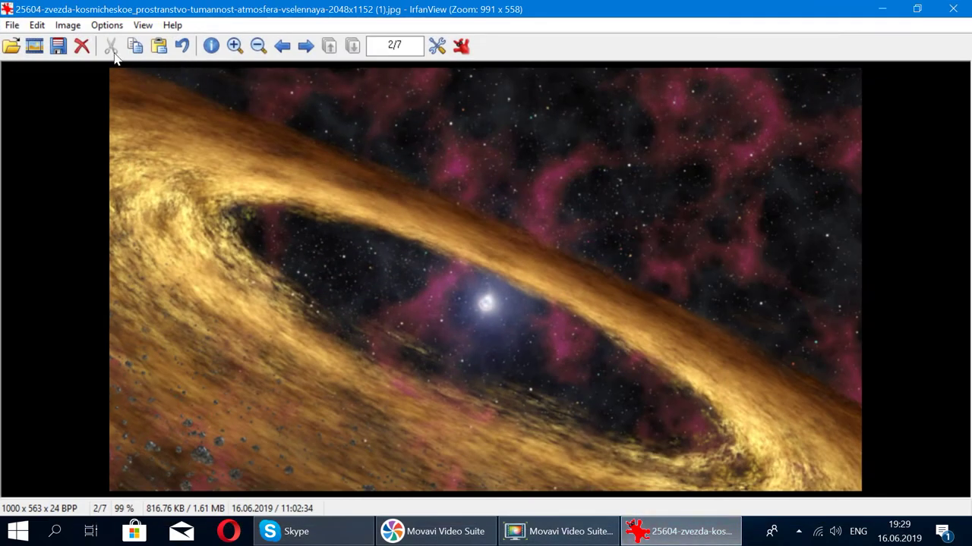
pyautogui.click(74, 27)
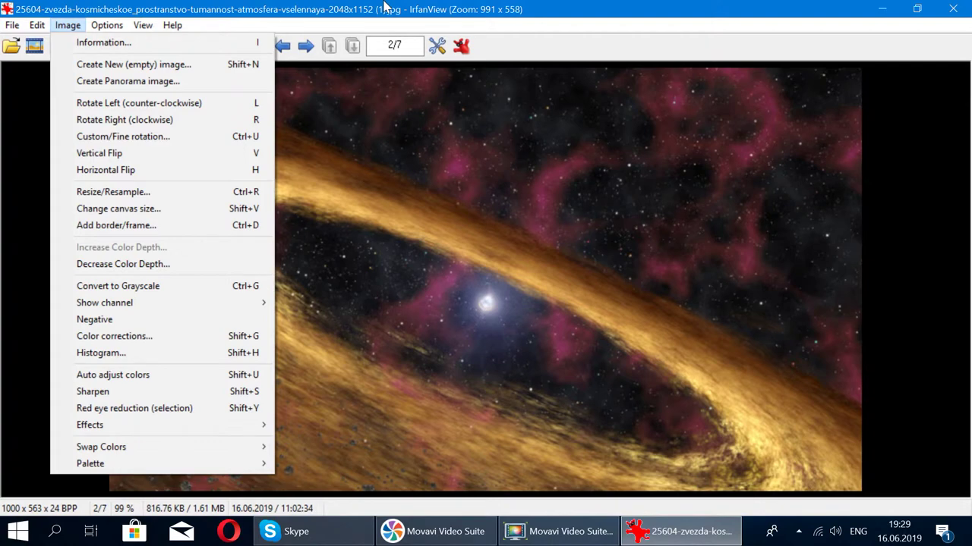
pyautogui.click(385, 6)
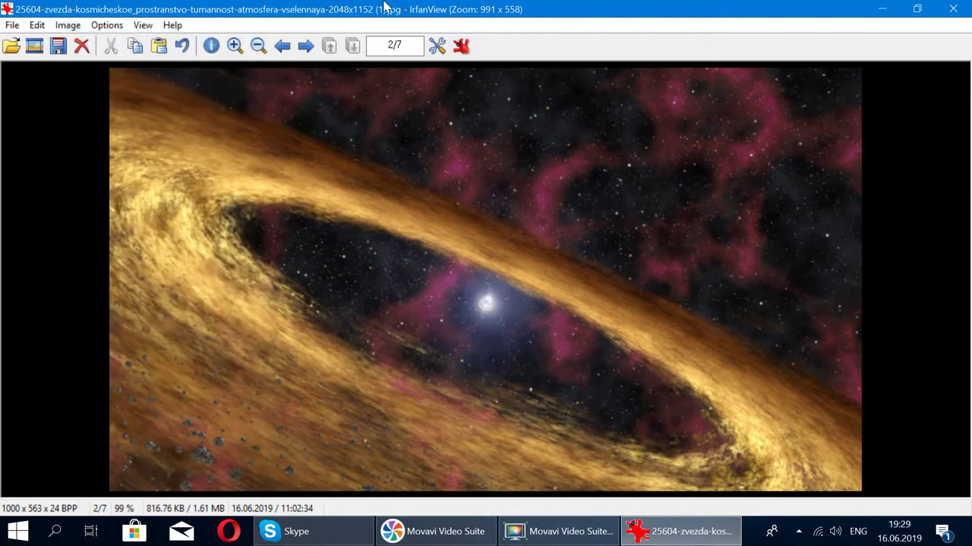
# Rotate the image clockwise in 90° steps until it is back upright.
pyautogui.press('r')
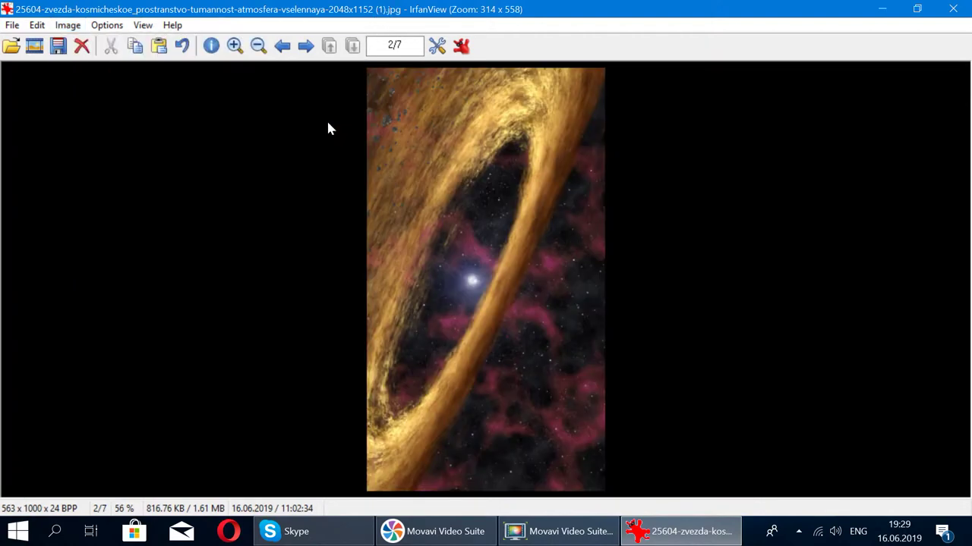
pyautogui.press('r')
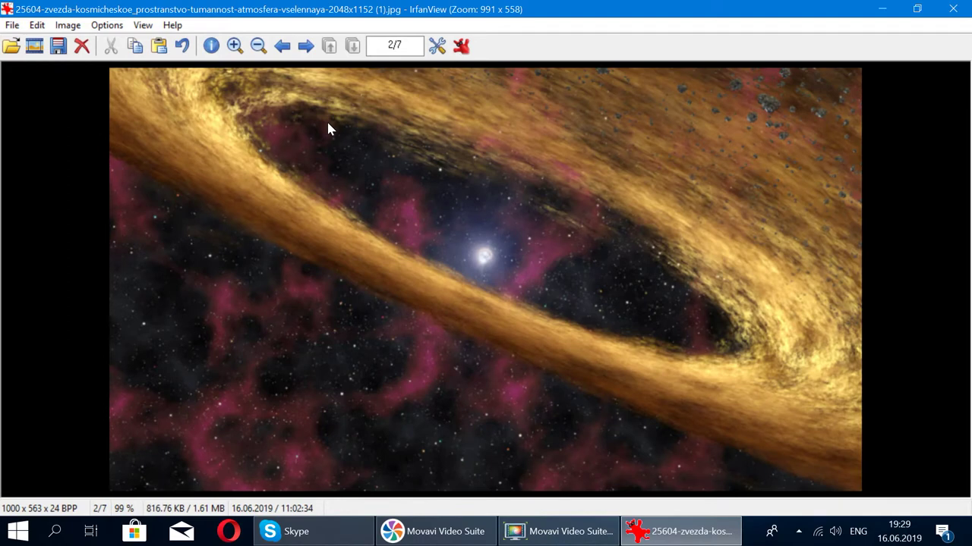
pyautogui.press('r')
pyautogui.press('r')
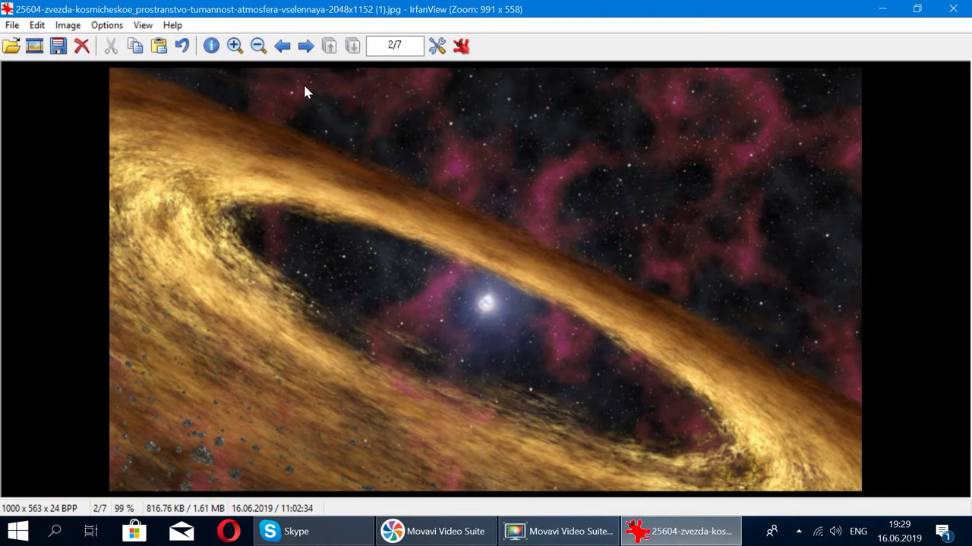
pyautogui.click(76, 28)
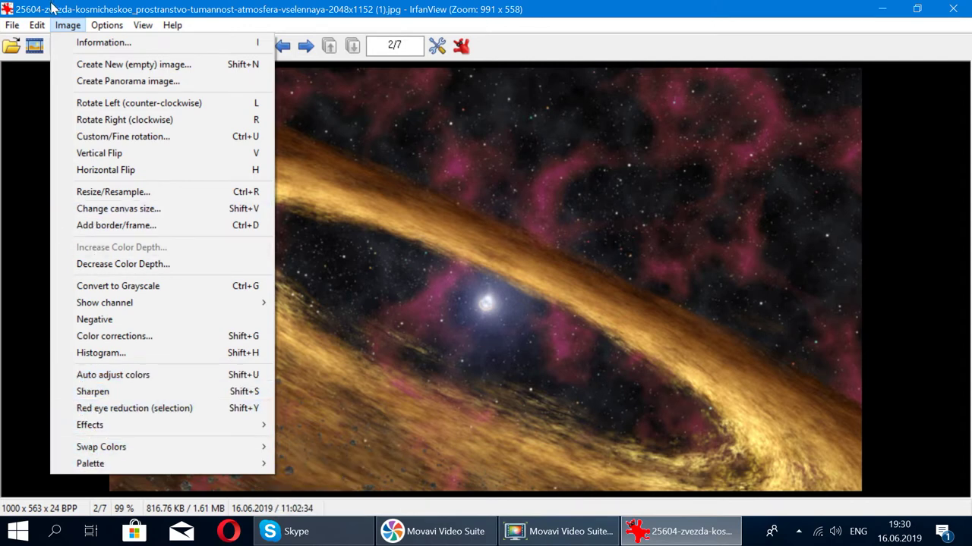
# Review the Image menu commands and move on to the Edit menu.
pyautogui.moveTo(37, 25)
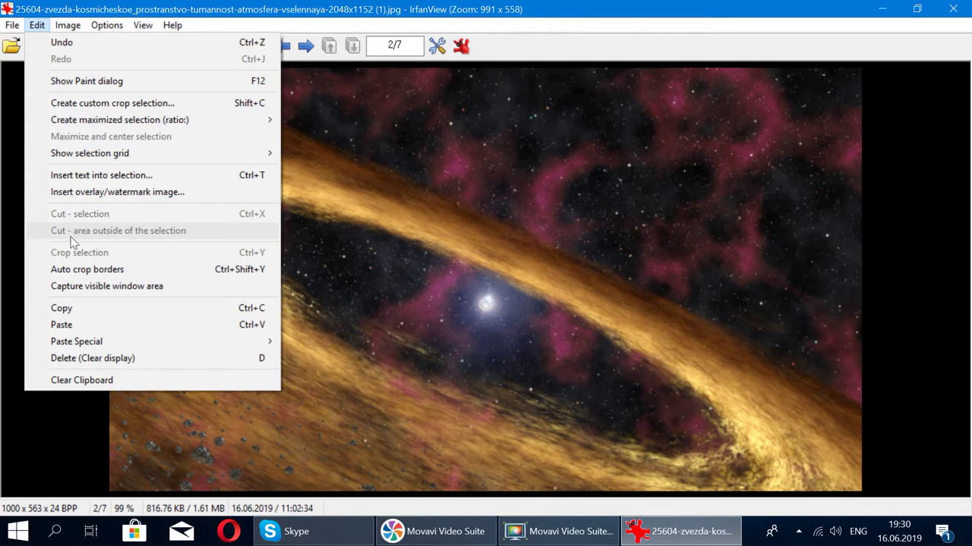
# Look through the View, Options and File menus, then close them to show just the image.
pyautogui.click(37, 25)
pyautogui.click(144, 25)
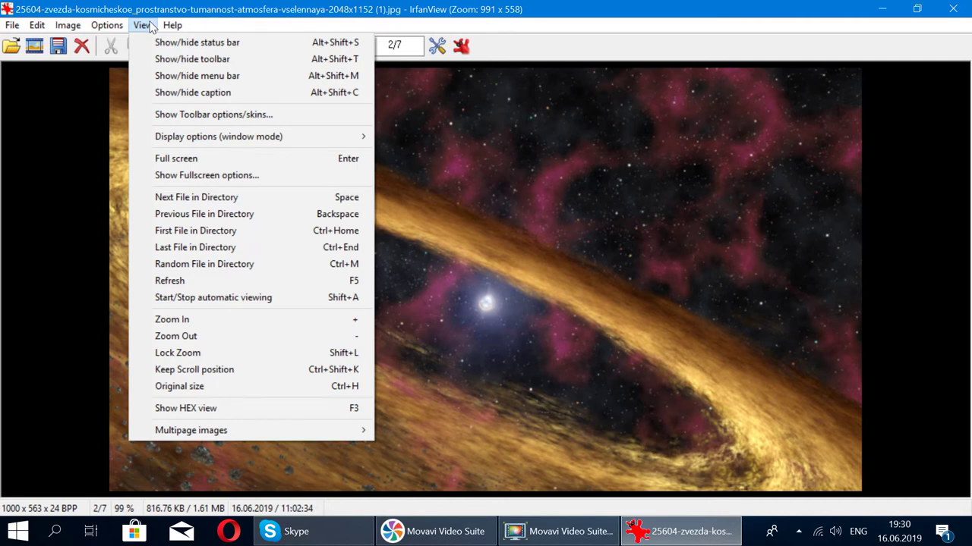
pyautogui.moveTo(104, 27)
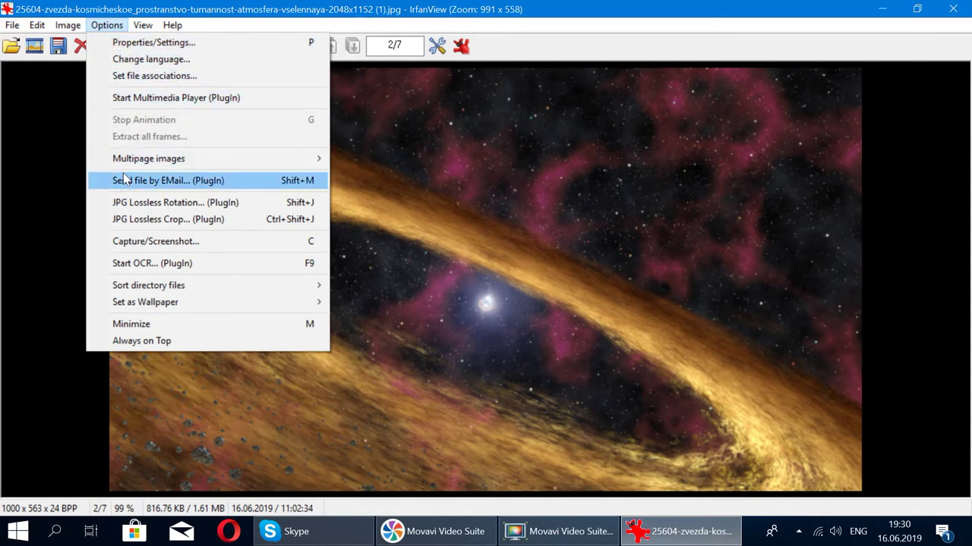
pyautogui.moveTo(14, 25)
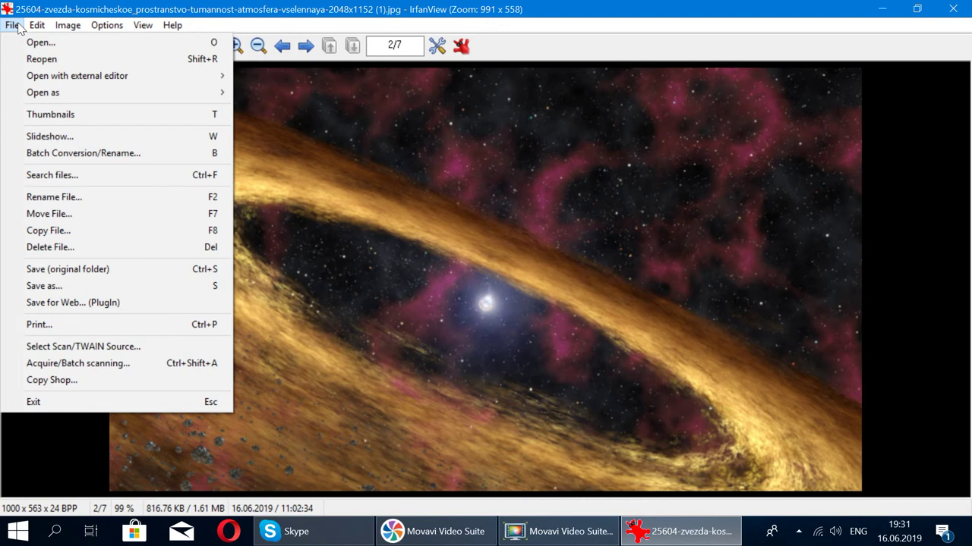
pyautogui.click(532, 184)
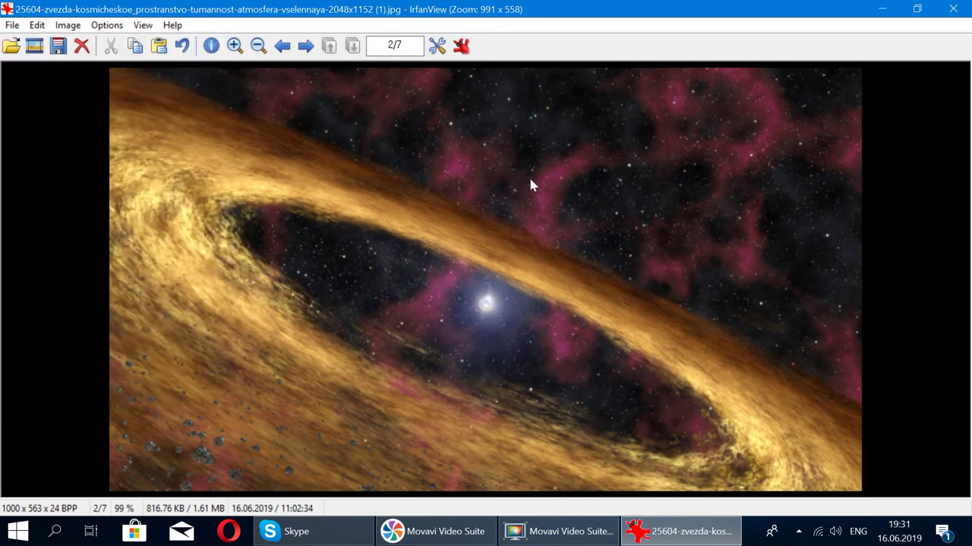